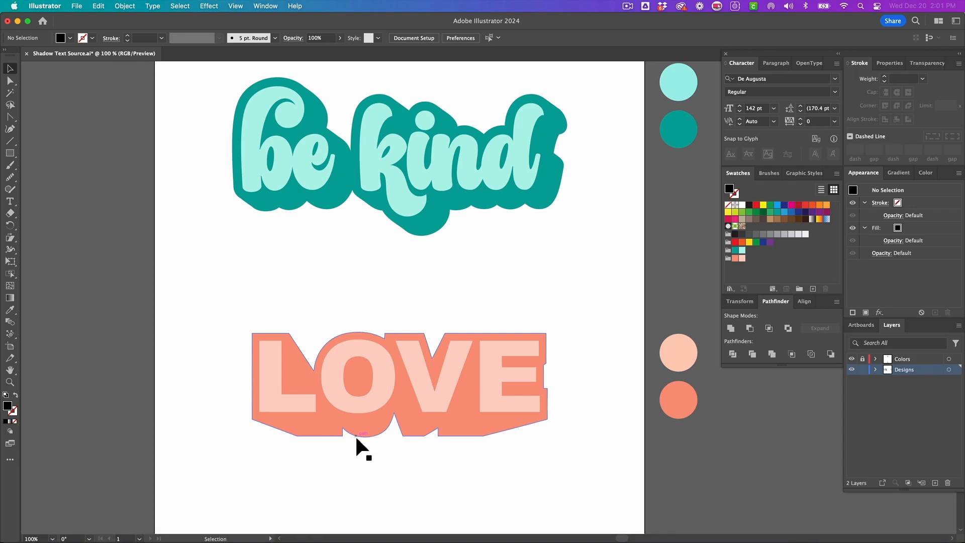
- Move the existing 'be kind' and 'LOVE' examples off the artboard to make room
left_click_drag(179, 150, 445, 397)
left_click_drag(283, 401, 806, 416)
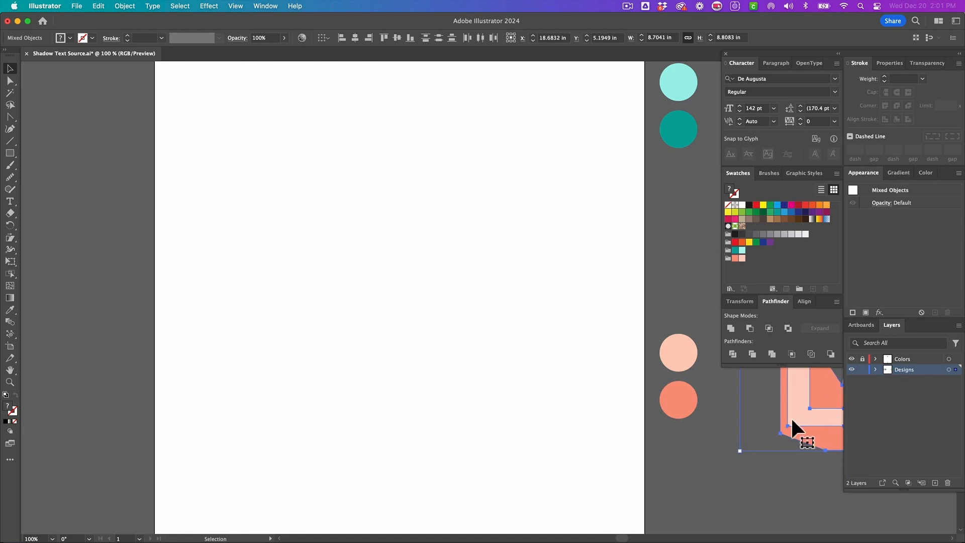
- Create a point text object reading "be kind" near the top of the artboard
left_click(384, 306)
key("t")
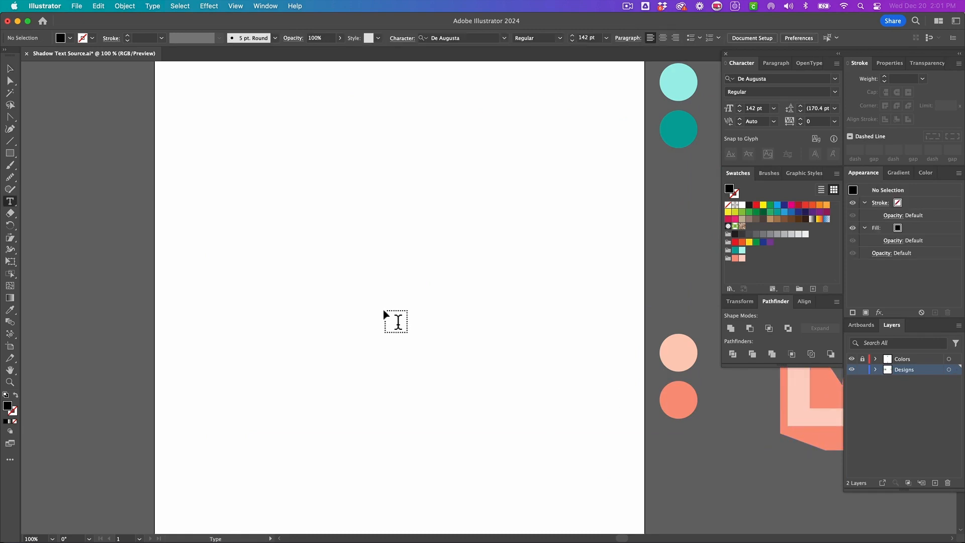
left_click(224, 143)
type("be kind")
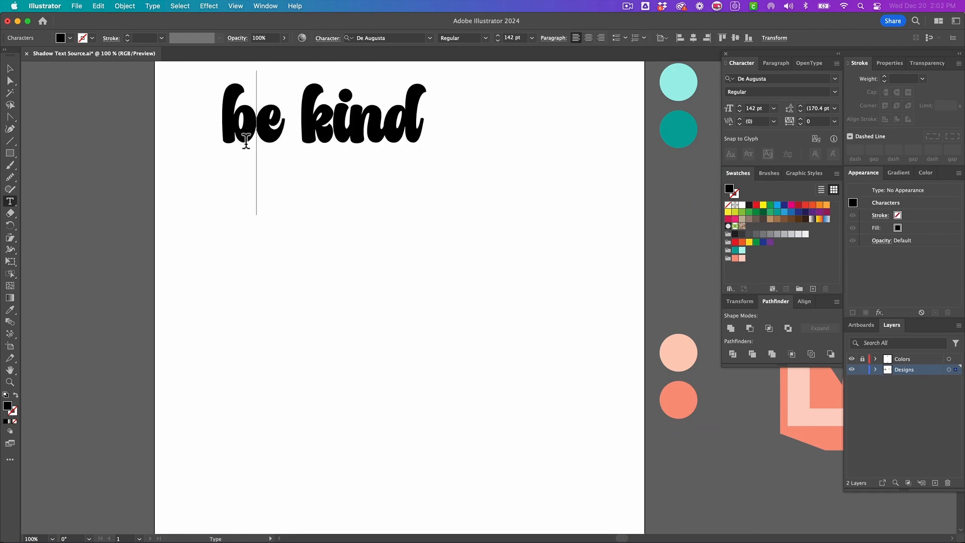
- Replace the 'b' and the 'k' with alternate swash glyphs from the glyph suggestions
left_click_drag(247, 136, 234, 138)
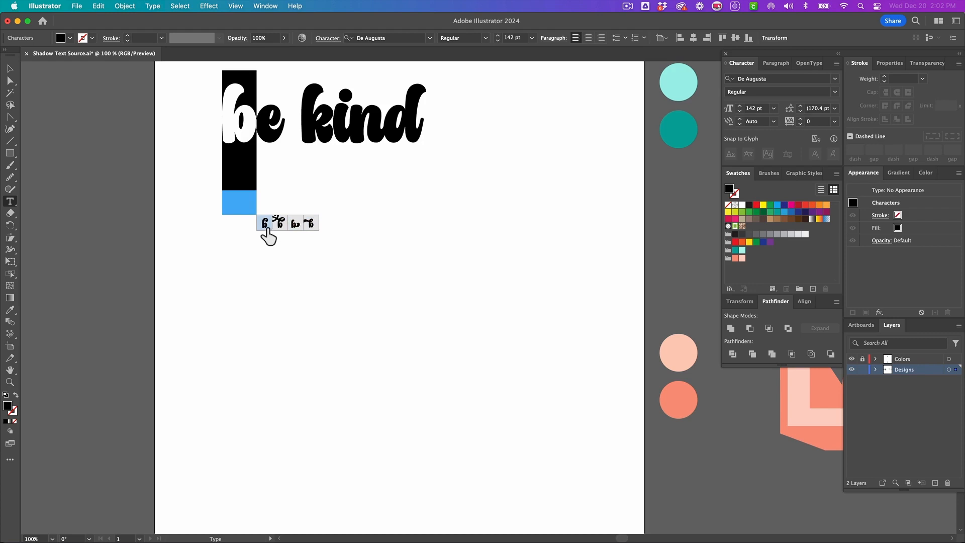
left_click(267, 229)
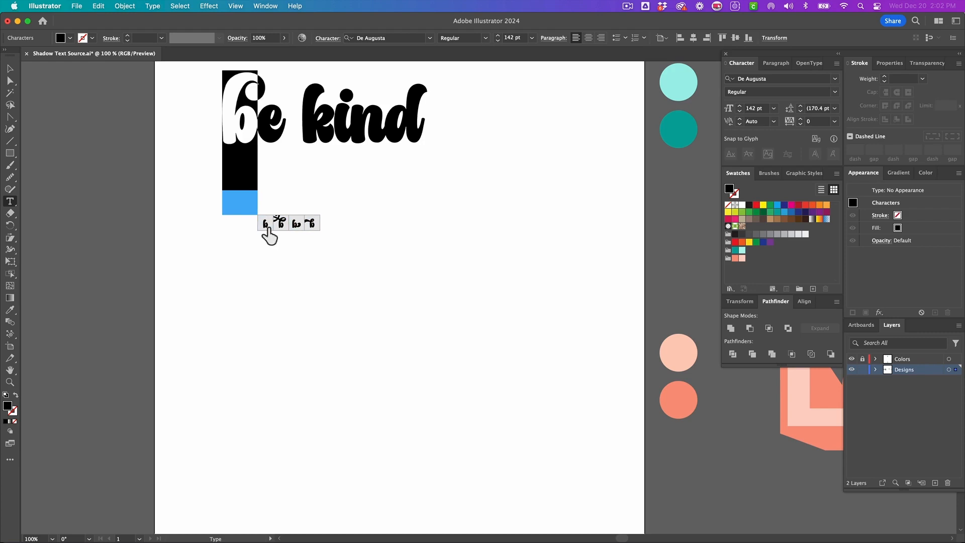
scroll(234, 128, "left", 1)
scroll(234, 128, "up", 1)
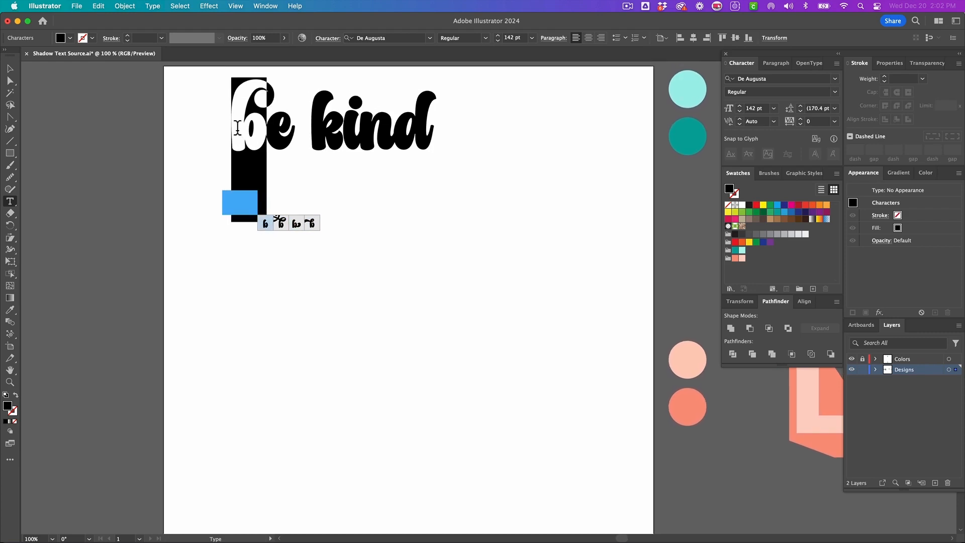
left_click_drag(348, 129, 313, 131)
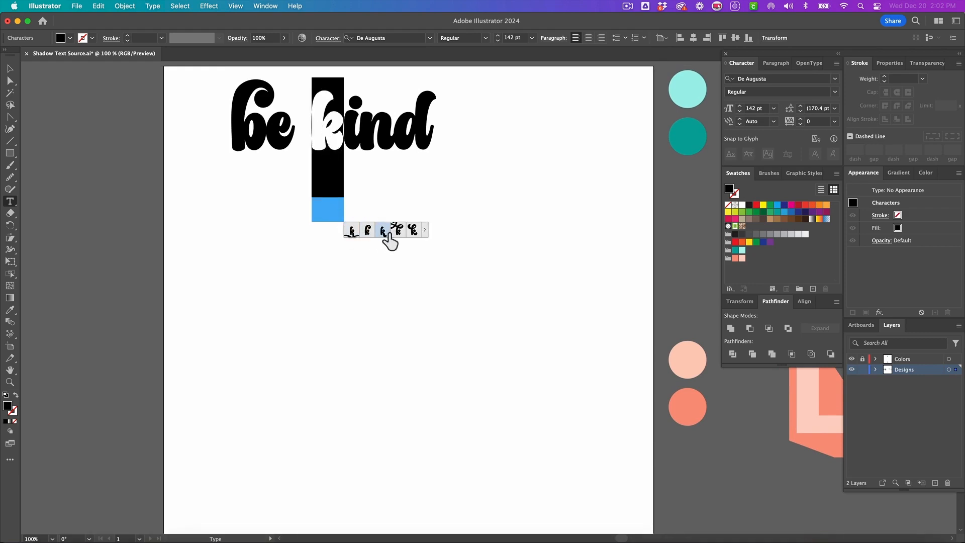
left_click(385, 232)
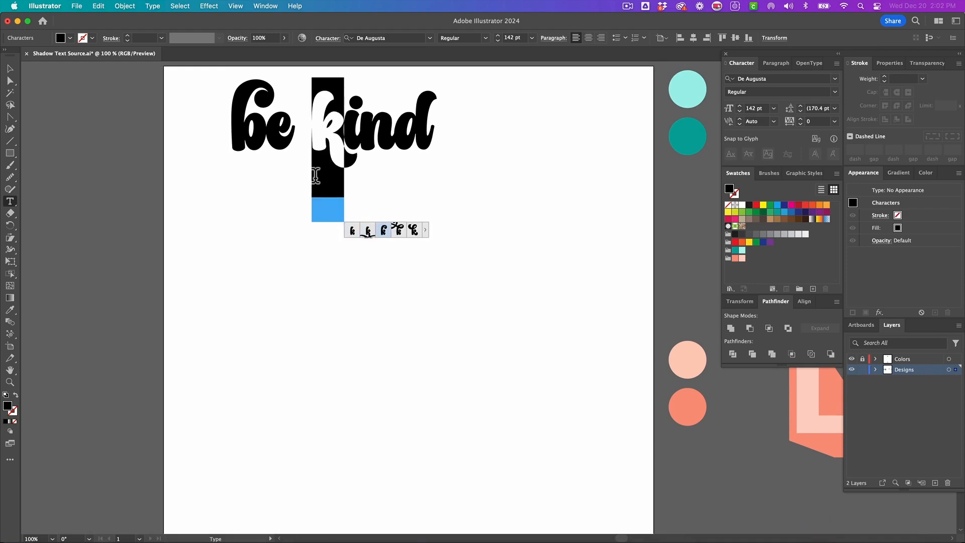
key("Escape")
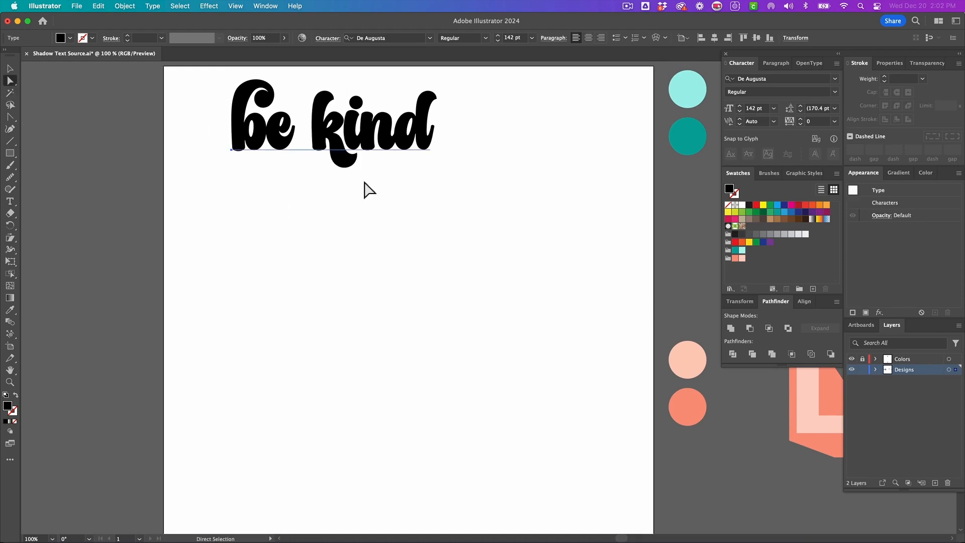
- Enlarge the text to about 168 pt and position it near the top of the artboard
left_click_drag(406, 142, 430, 169)
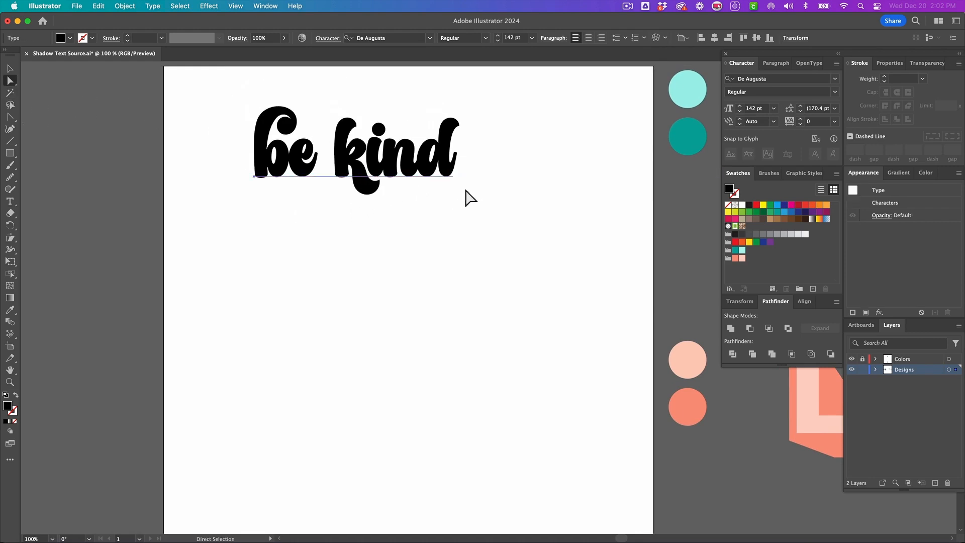
key("v")
left_click_drag(458, 248, 498, 276)
left_click_drag(409, 161, 452, 175)
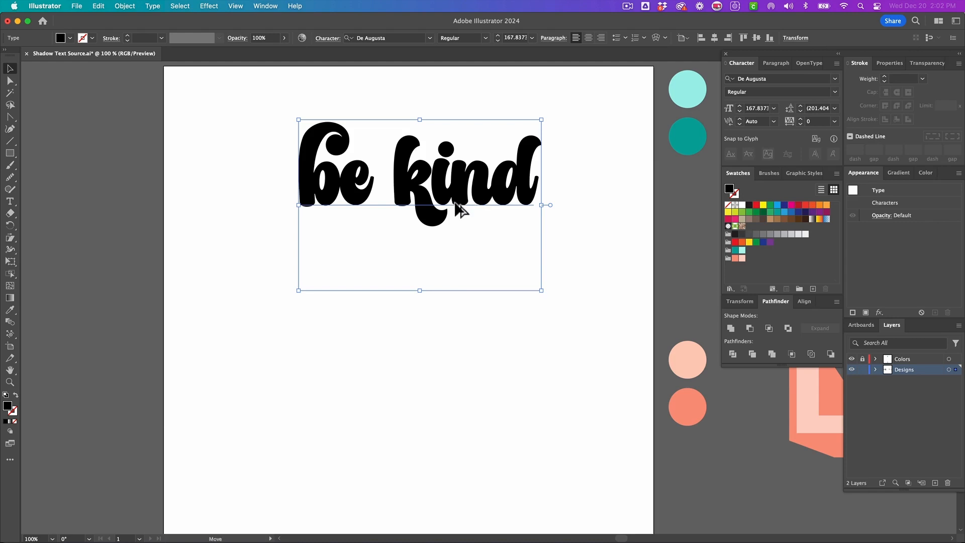
- Duplicate the text onto the pasteboard as a backup copy and deselect
left_click_drag(460, 206, 48, 201)
left_click(444, 224)
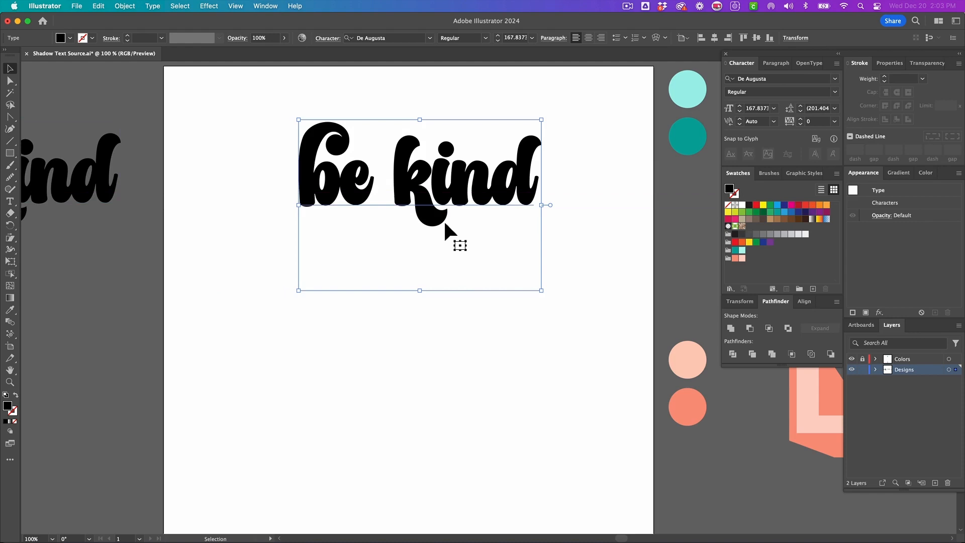
key("super+shift+a")
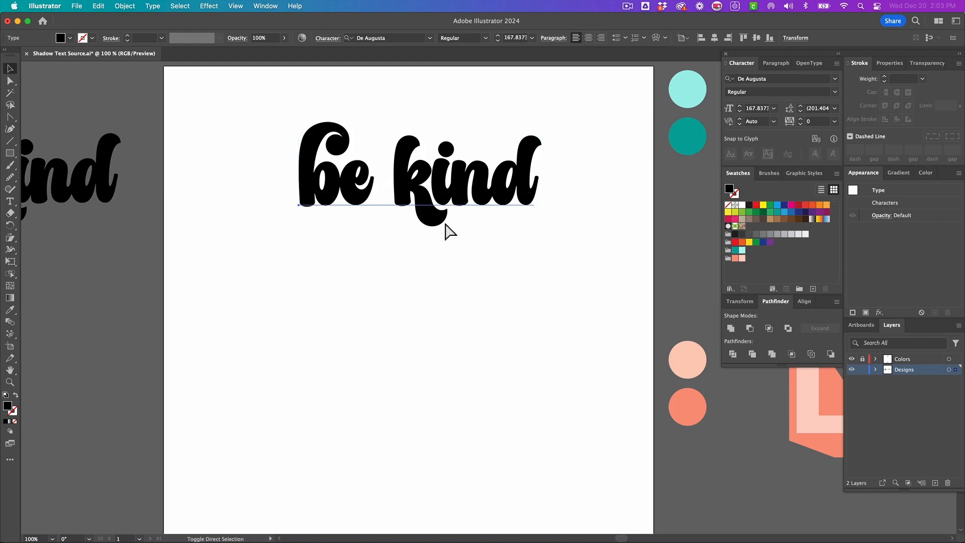
- Convert the 'be kind' text to outlines
key("shift+super+o")
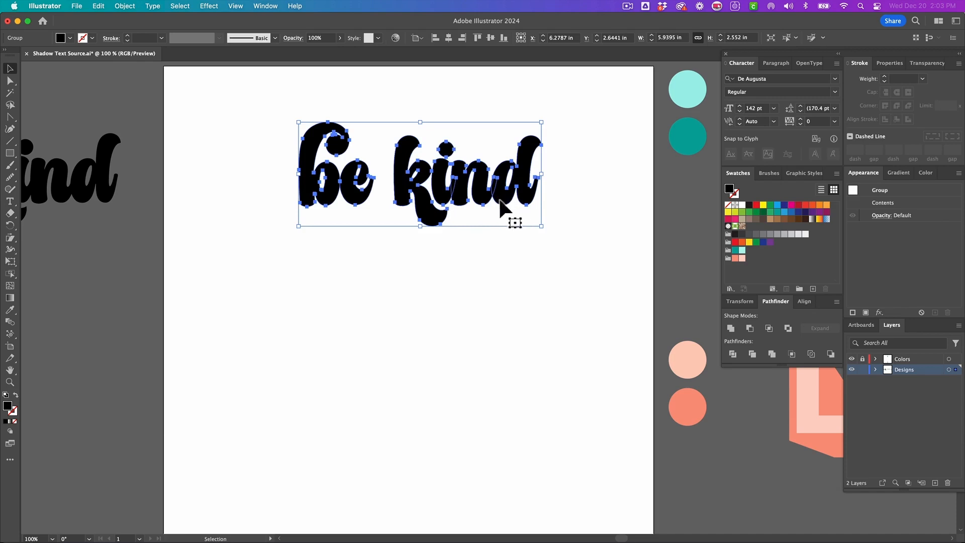
scroll(338, 208, "up", 1)
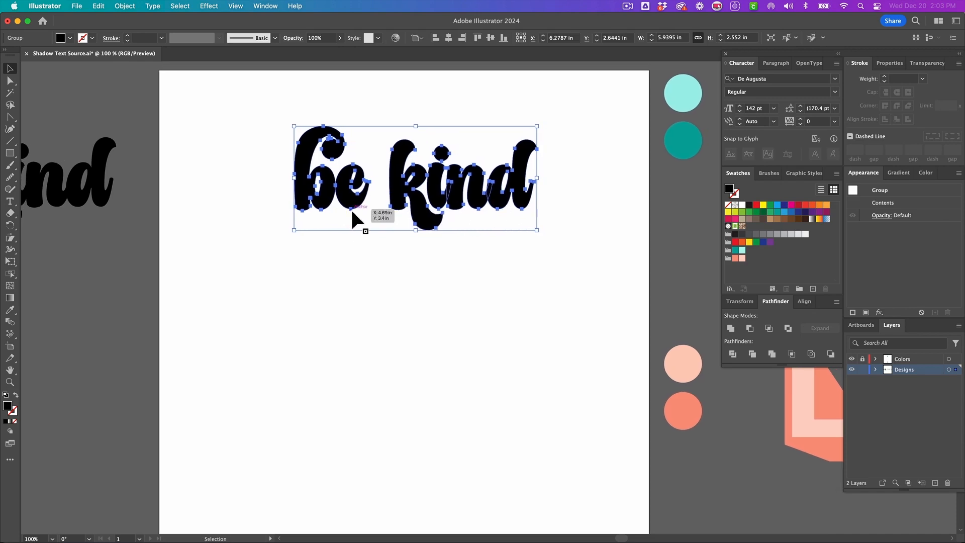
- Fill the outlined letters with the light mint swatch
left_click(730, 329)
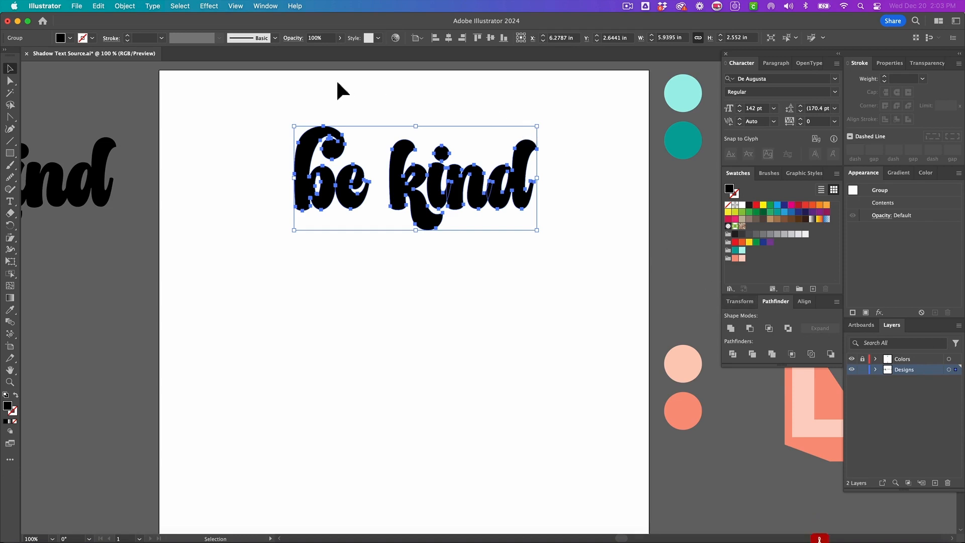
left_click(265, 6)
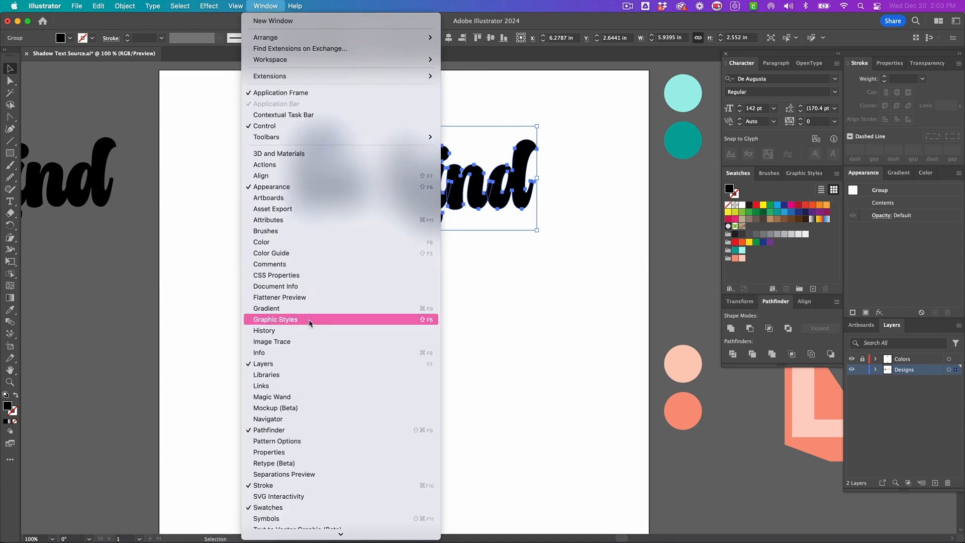
left_click(294, 429)
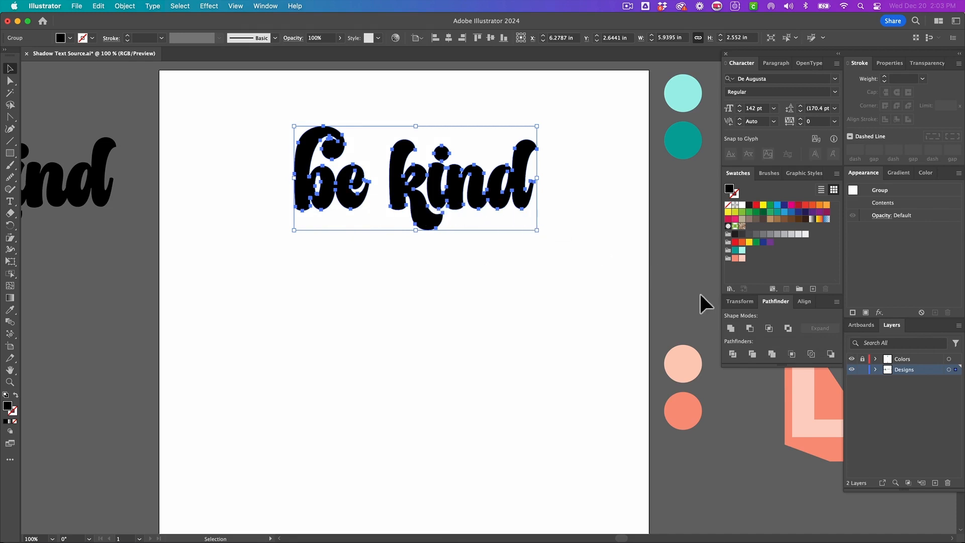
left_click(743, 250)
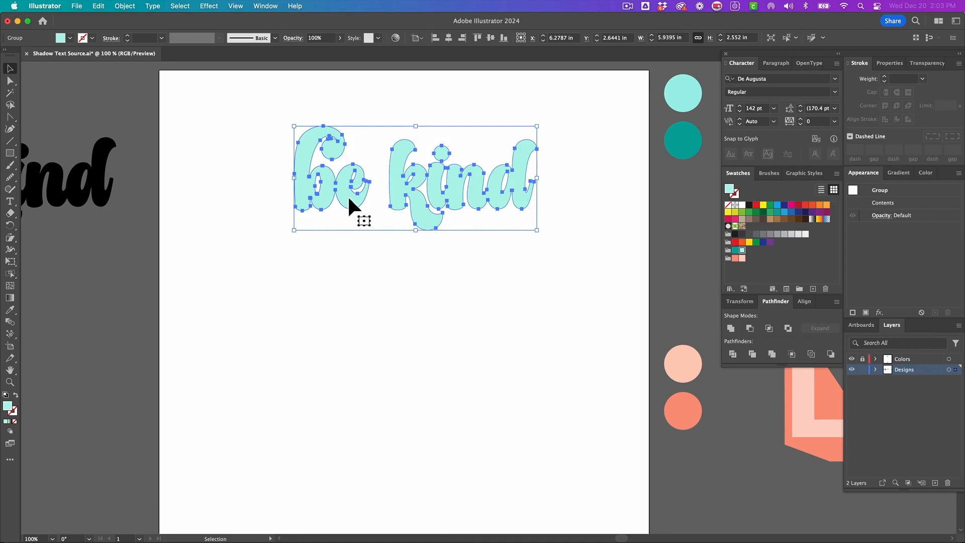
- Simplify the letter paths with the curve slider at 92% and apply
scroll(365, 213, "down", 1)
scroll(364, 213, "right", 1)
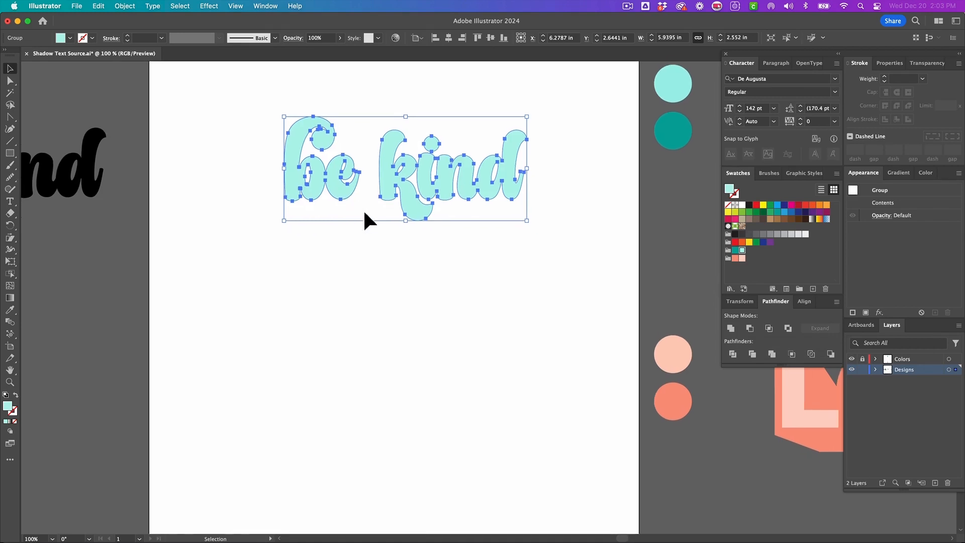
right_click(363, 209)
left_click(396, 369)
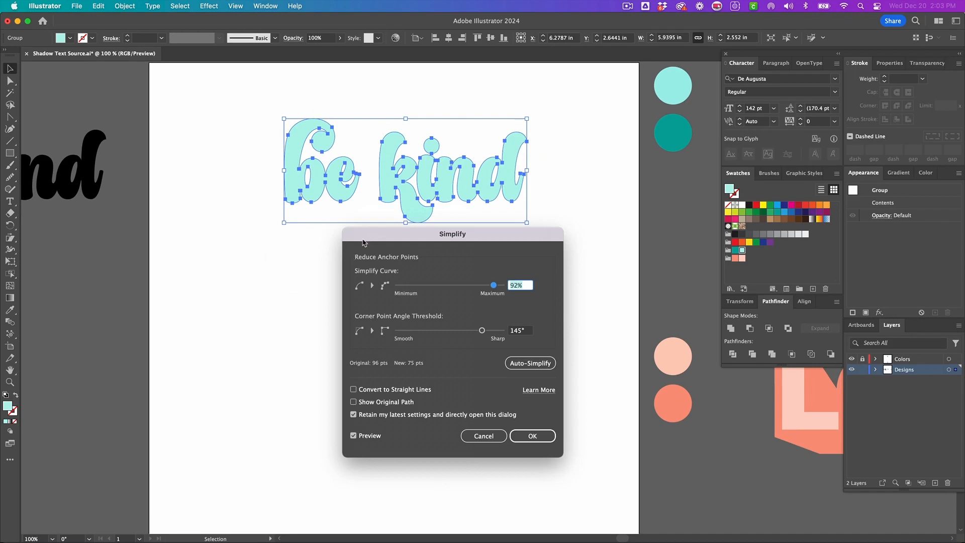
left_click_drag(364, 243, 326, 227)
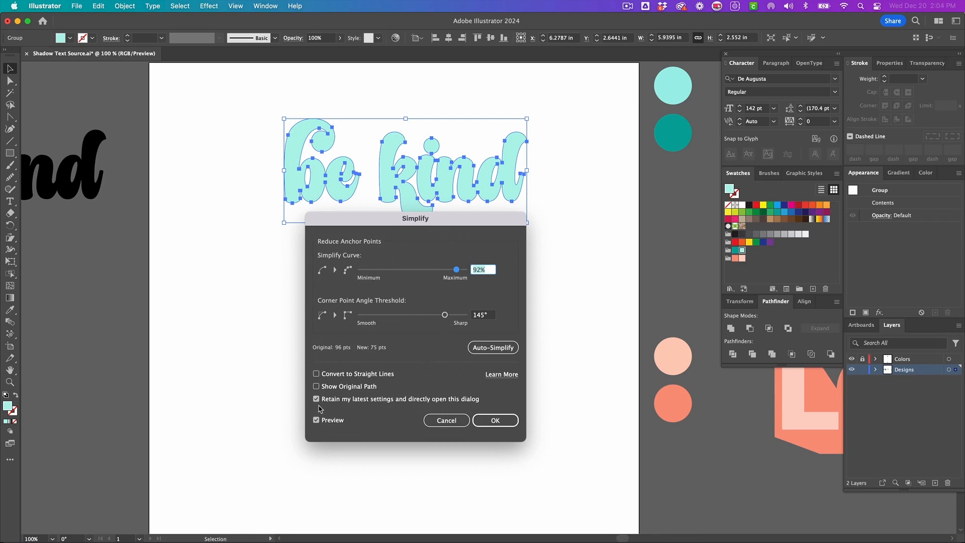
left_click(507, 424)
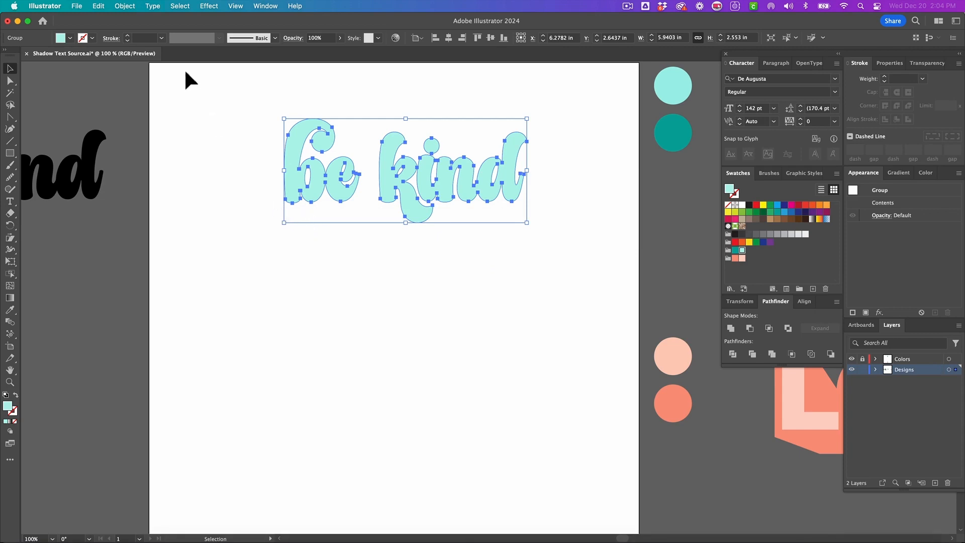
- Offset the letter paths by 0.15 in with round joins
left_click(124, 6)
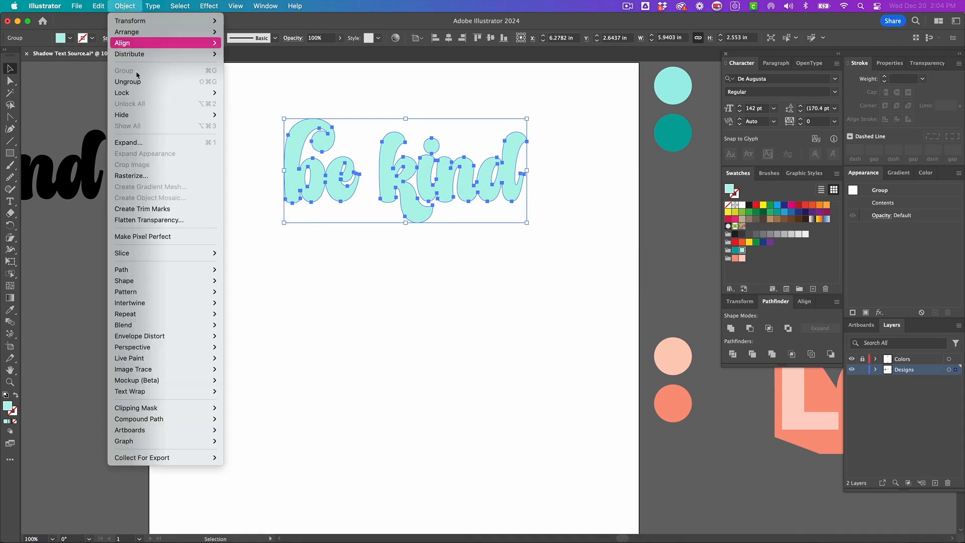
mouse_move(196, 269)
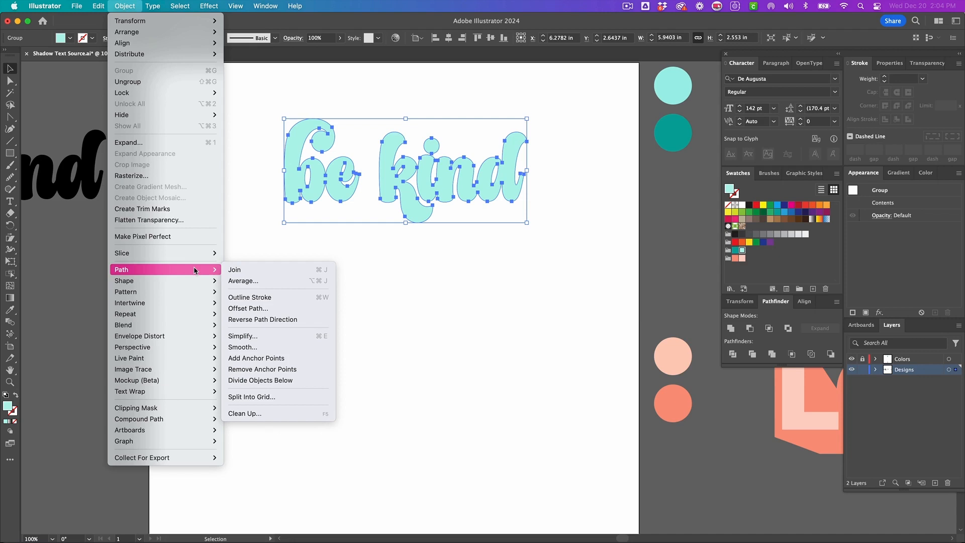
left_click(235, 308)
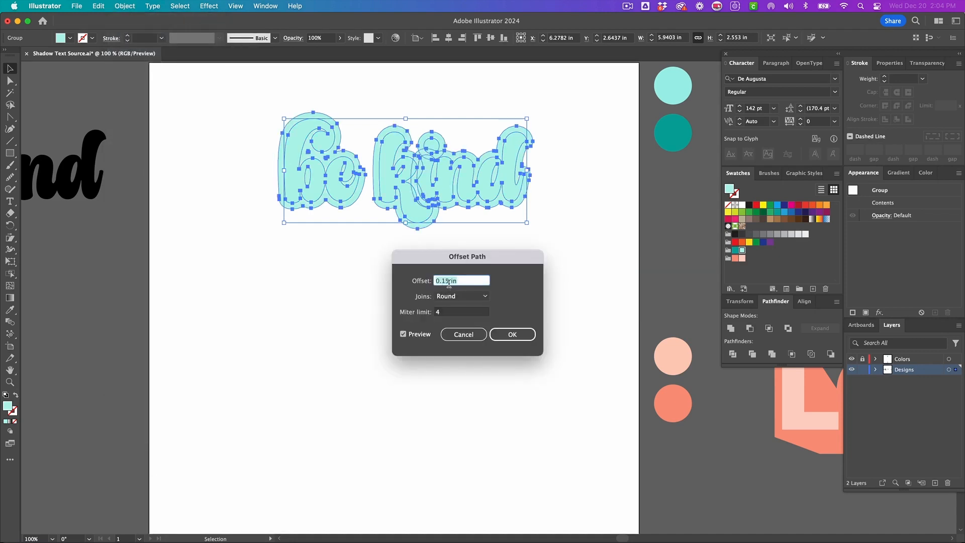
left_click(461, 297)
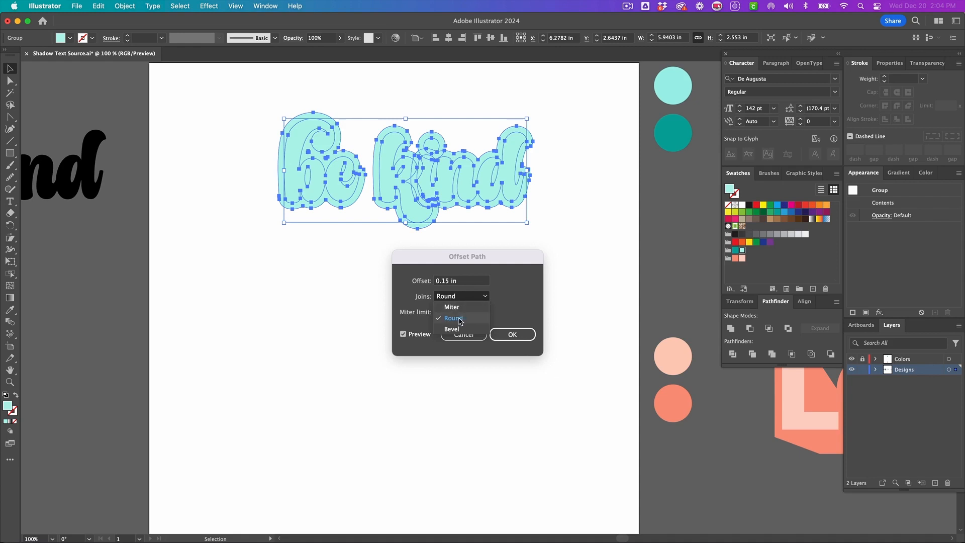
left_click(458, 320)
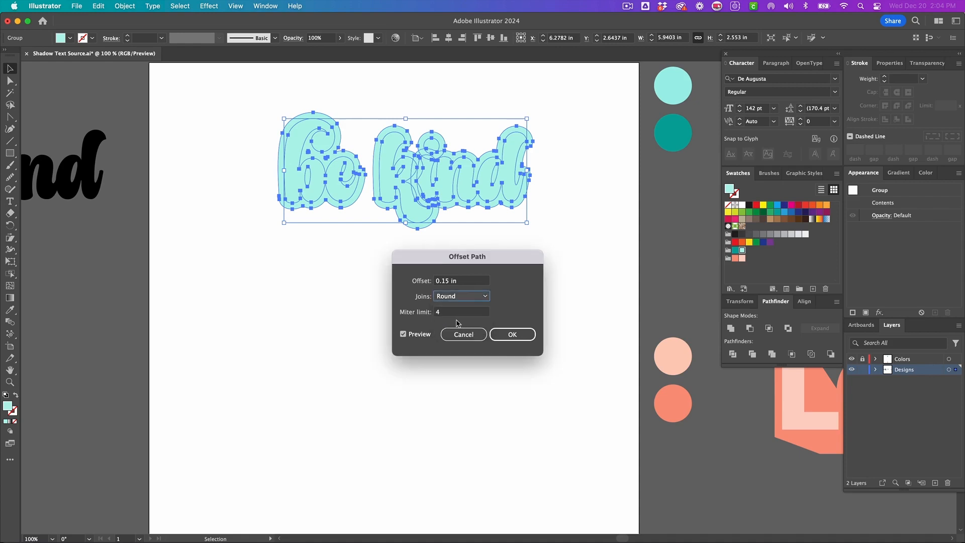
left_click(503, 335)
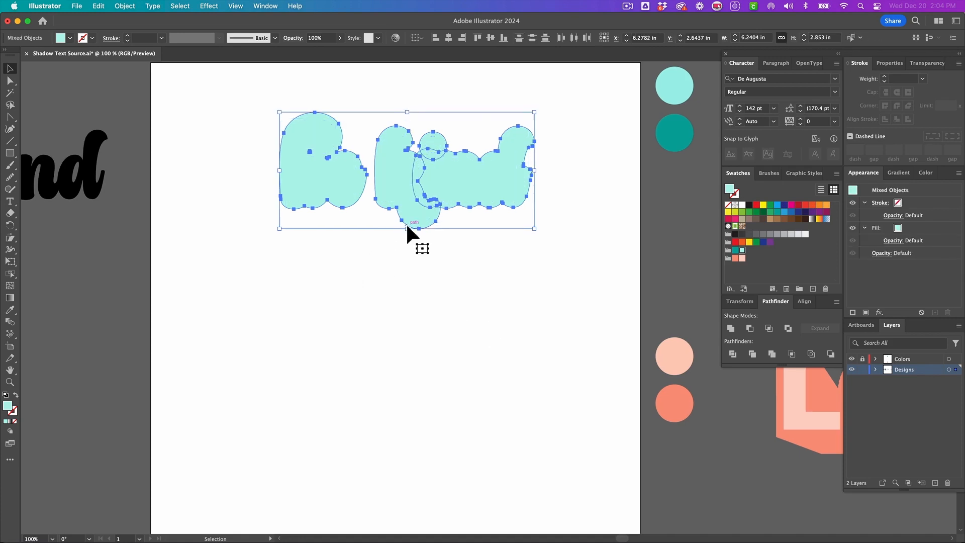
- Fill the offset outlines with the dark teal swatch and unite them into one shape
left_click(739, 251)
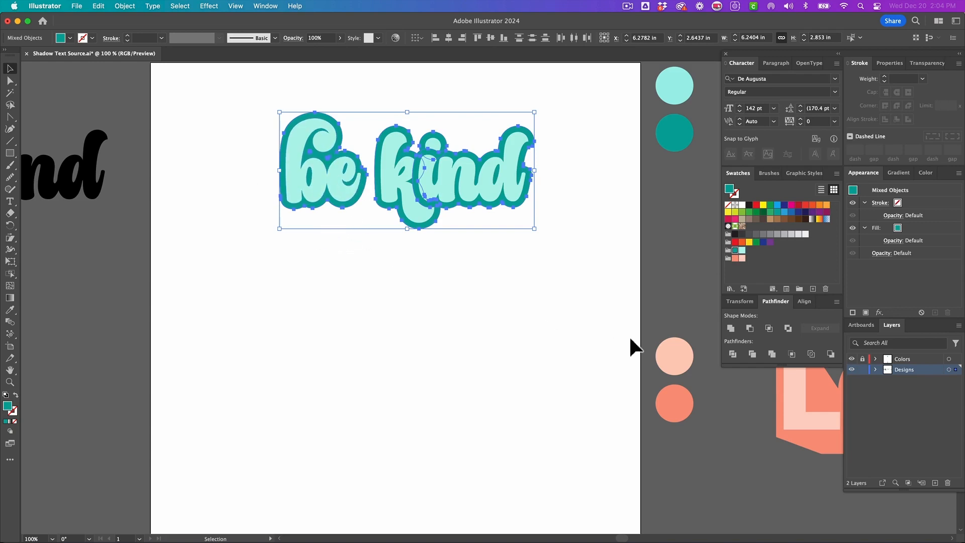
left_click(730, 329)
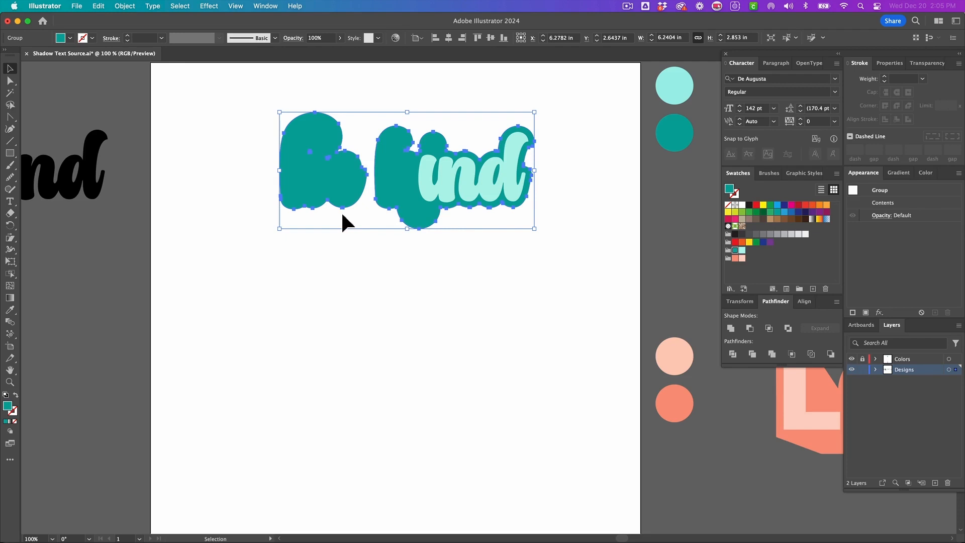
- Send the united teal offset shape behind the mint letters
key("a")
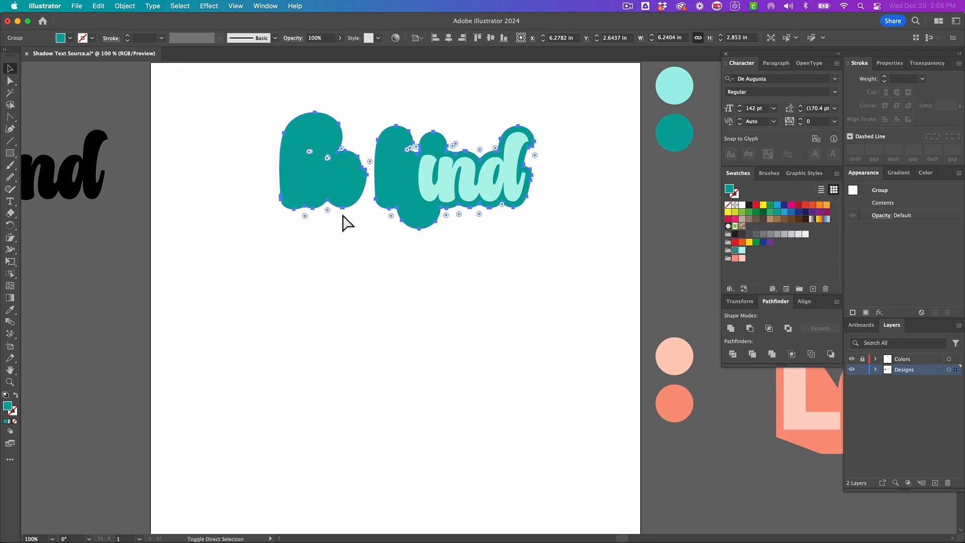
key("shift+super+[")
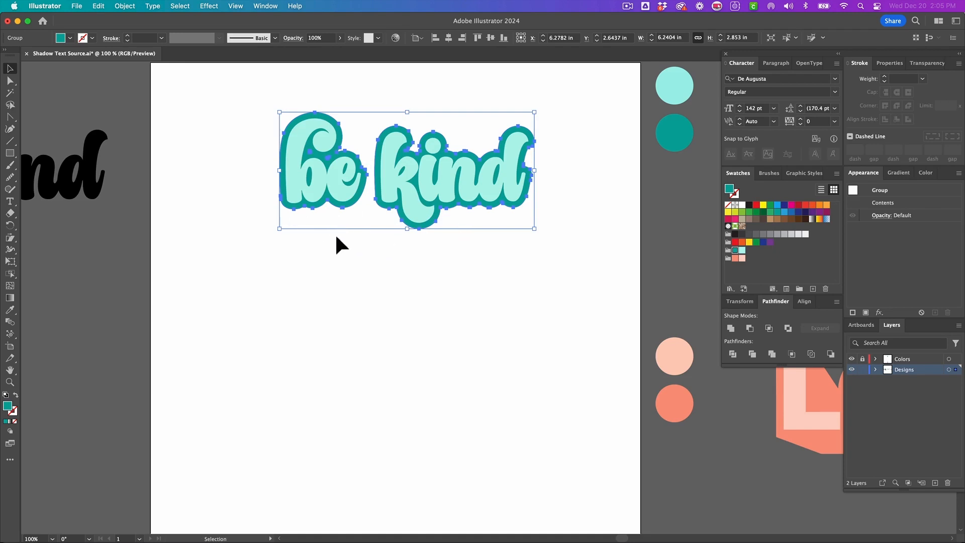
scroll(355, 216, "up", 2)
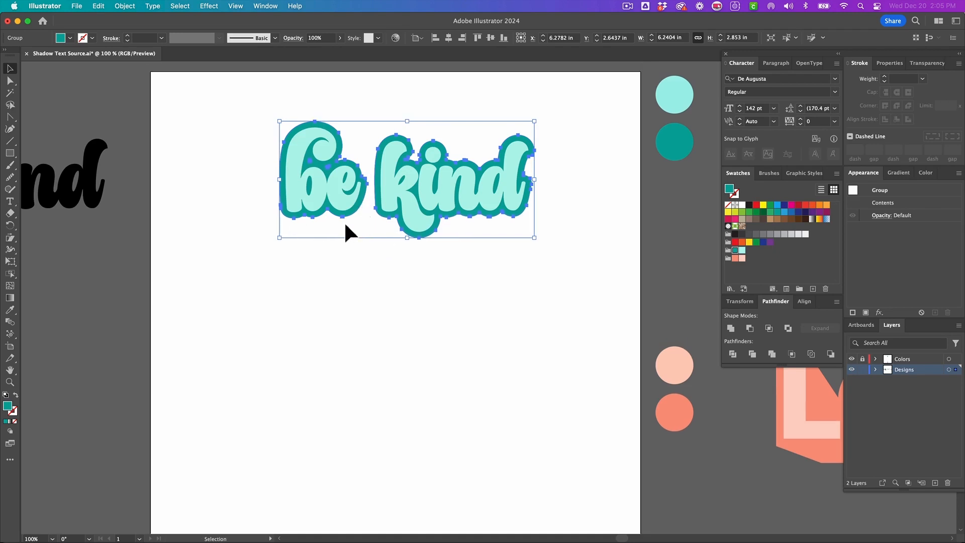
key("a")
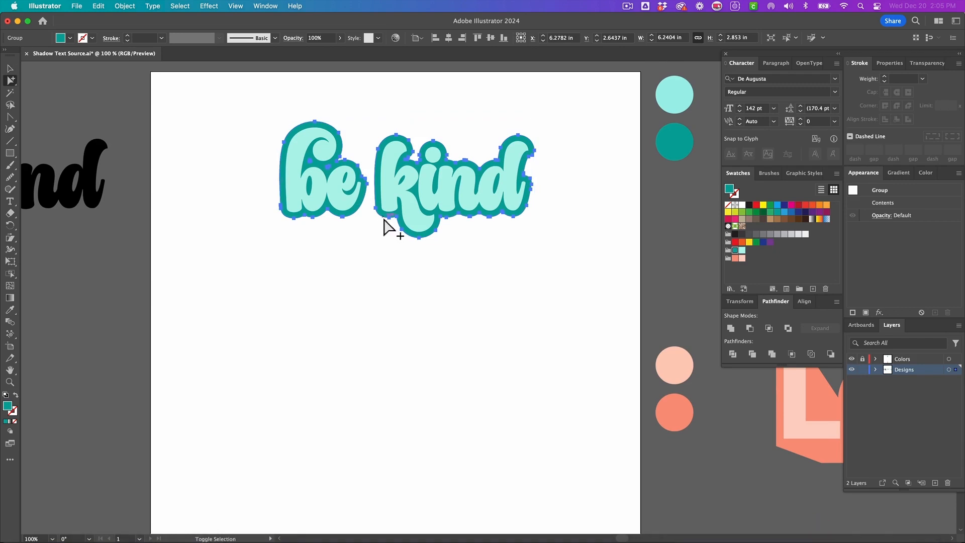
- Select the small stray compound path inside the 'be' of the teal offset shape and delete it
left_click(383, 219, "shift")
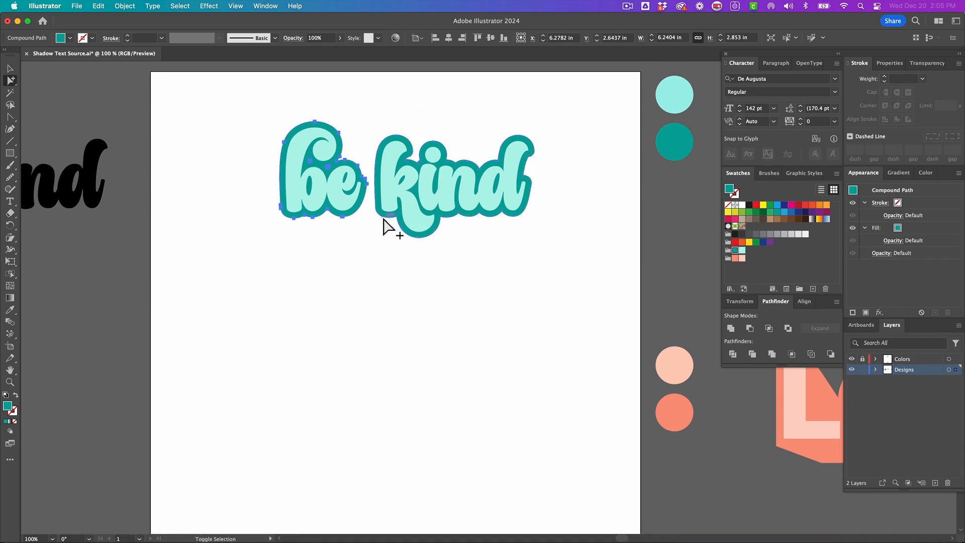
left_click(342, 218, "shift")
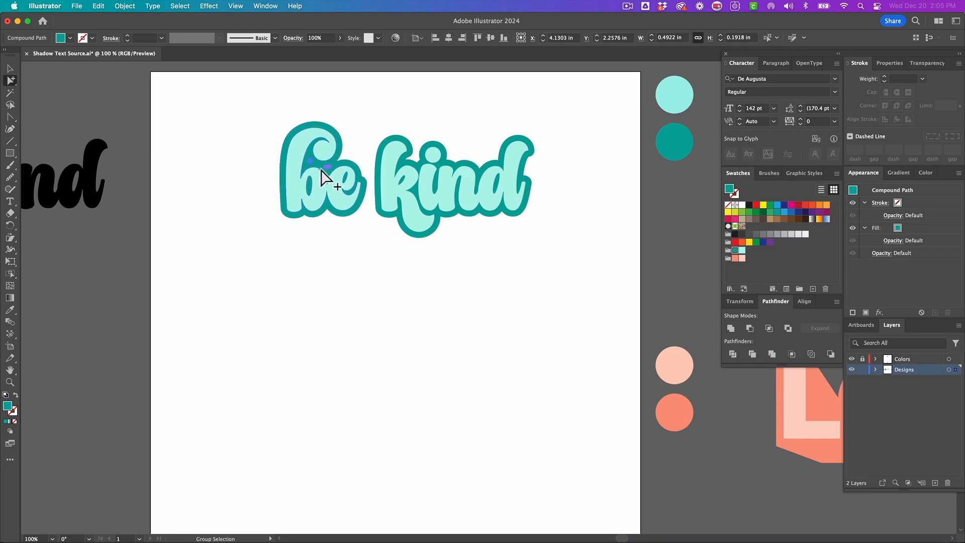
key("Delete")
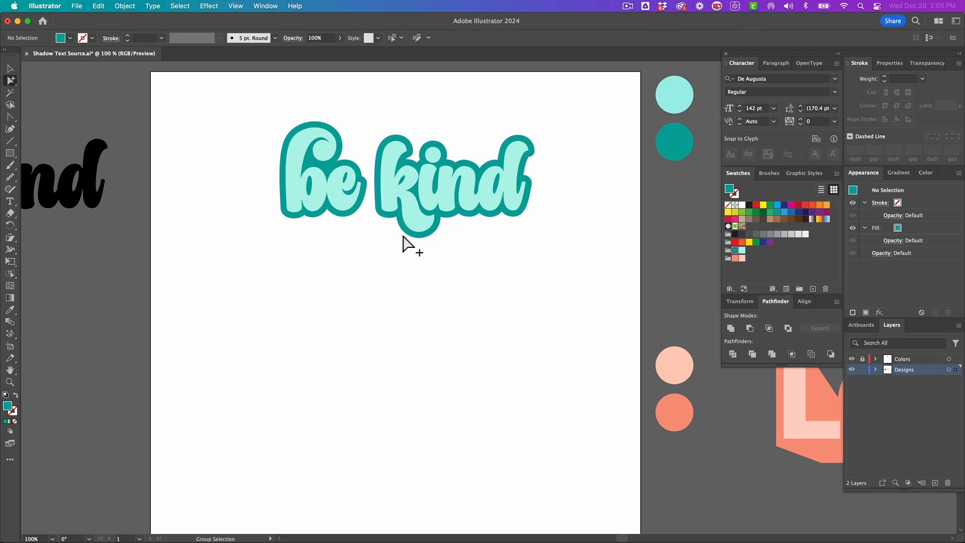
- Isolate the lettering group and simplify its paths with the curve slider at 92%
key("v")
left_click(419, 232)
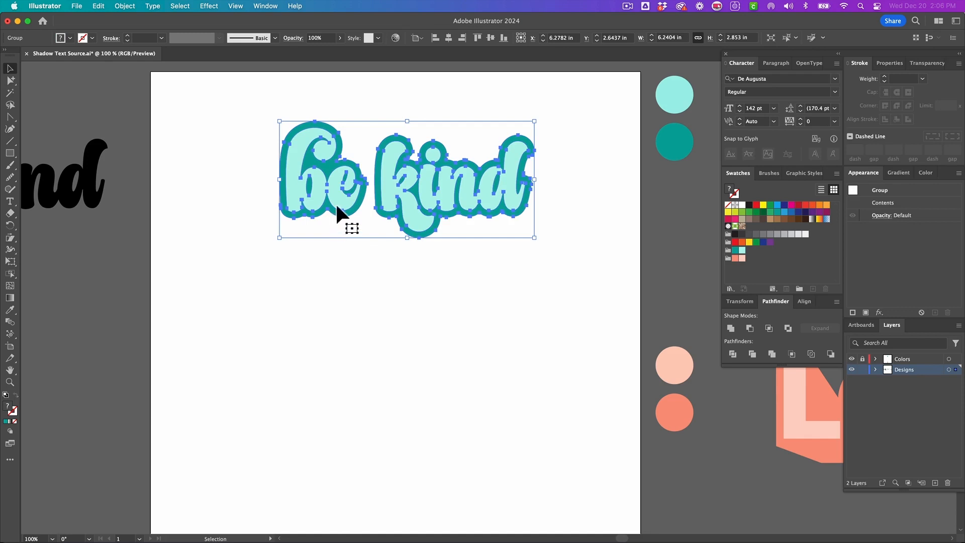
double_click(336, 206)
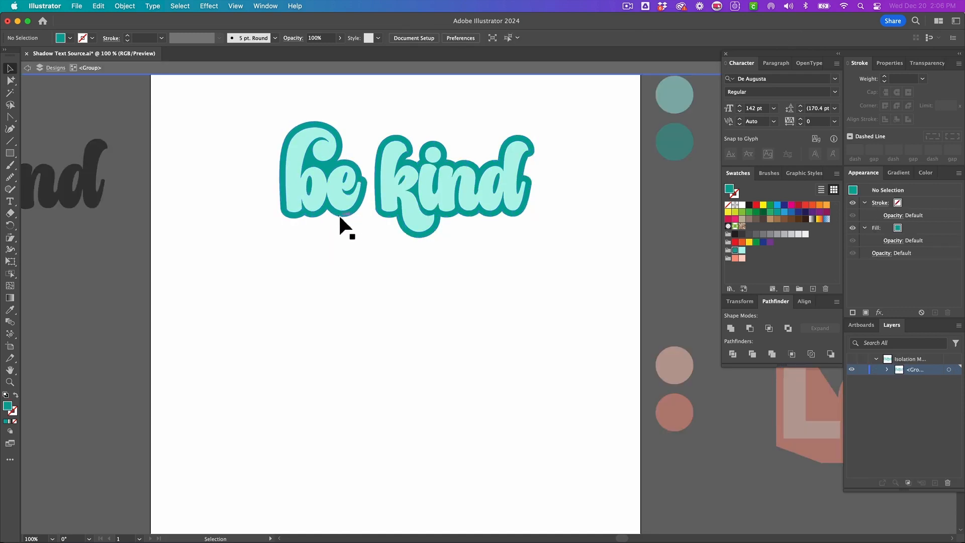
left_click(340, 217)
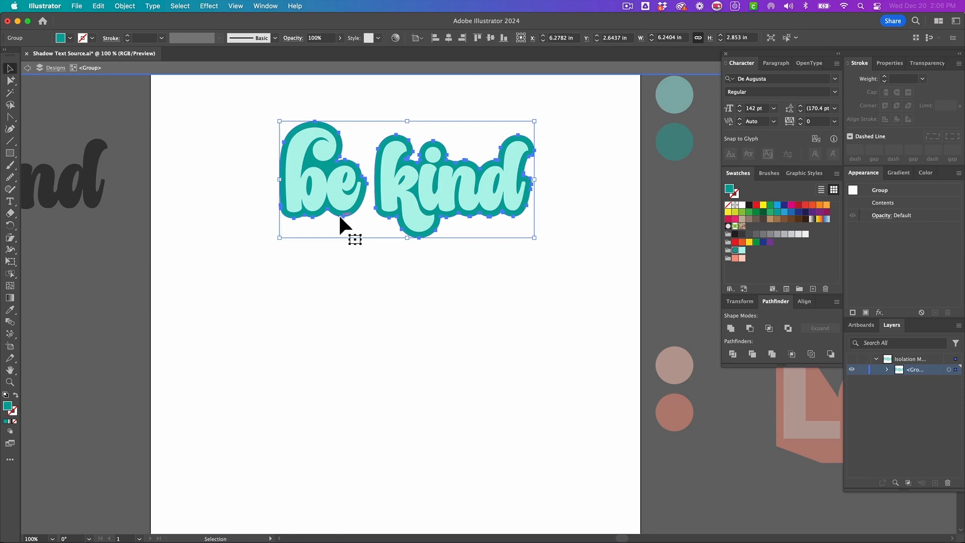
key("super+alt+s")
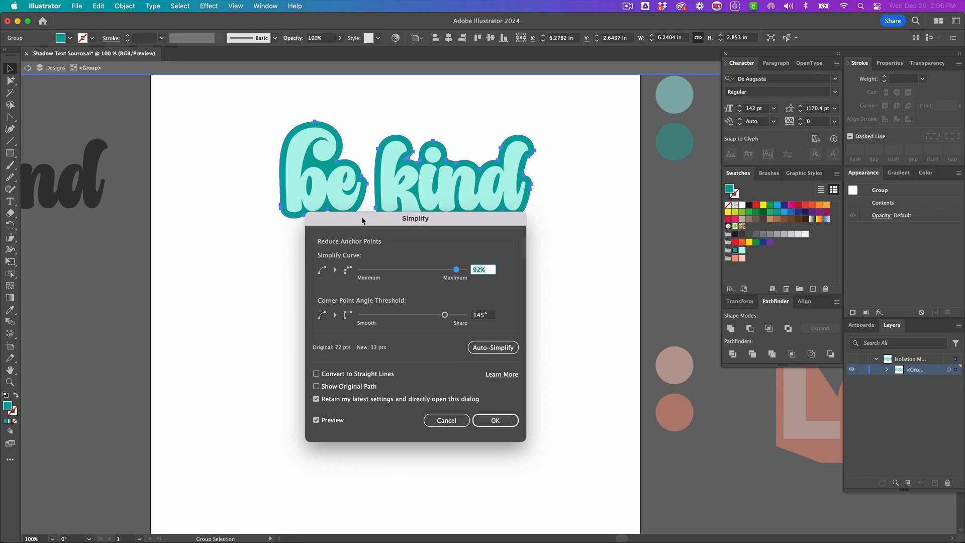
left_click_drag(387, 224, 398, 256)
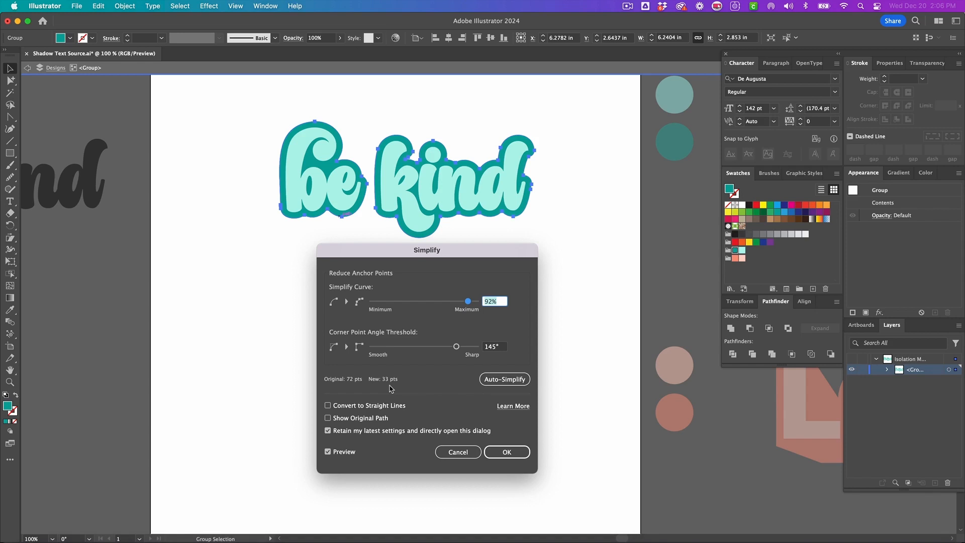
left_click(507, 451)
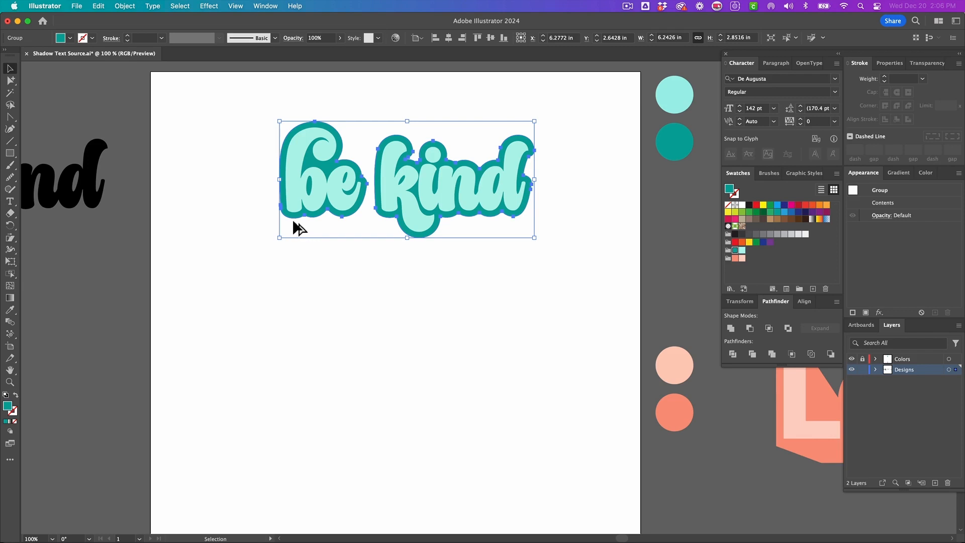
- Duplicate the teal offset group down and to the right, then blend the original with the copy
left_click_drag(293, 218, 324, 243)
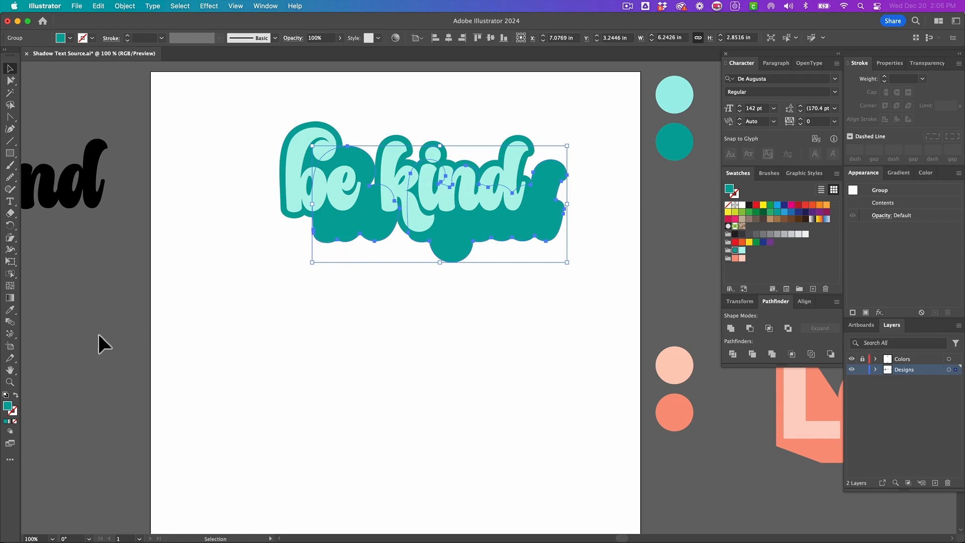
left_click(8, 324)
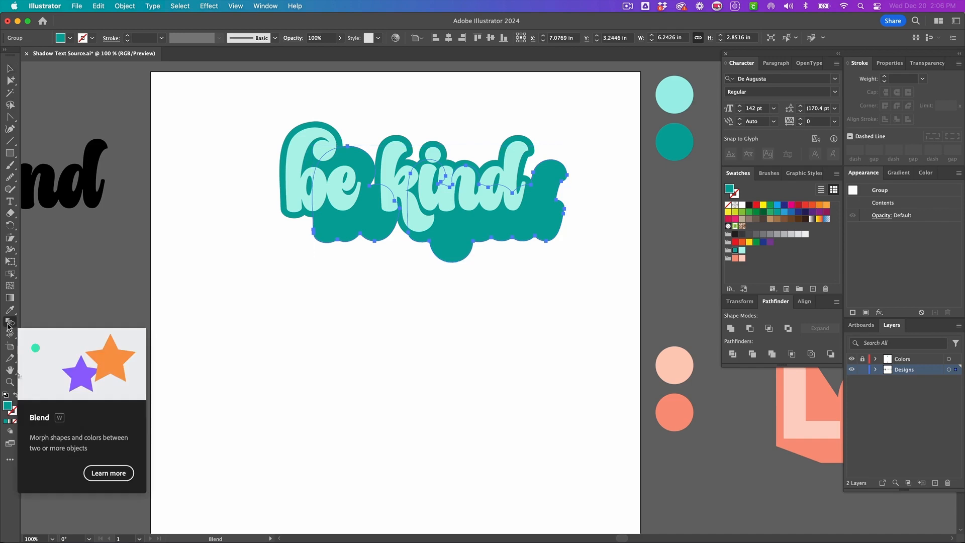
left_click(286, 215)
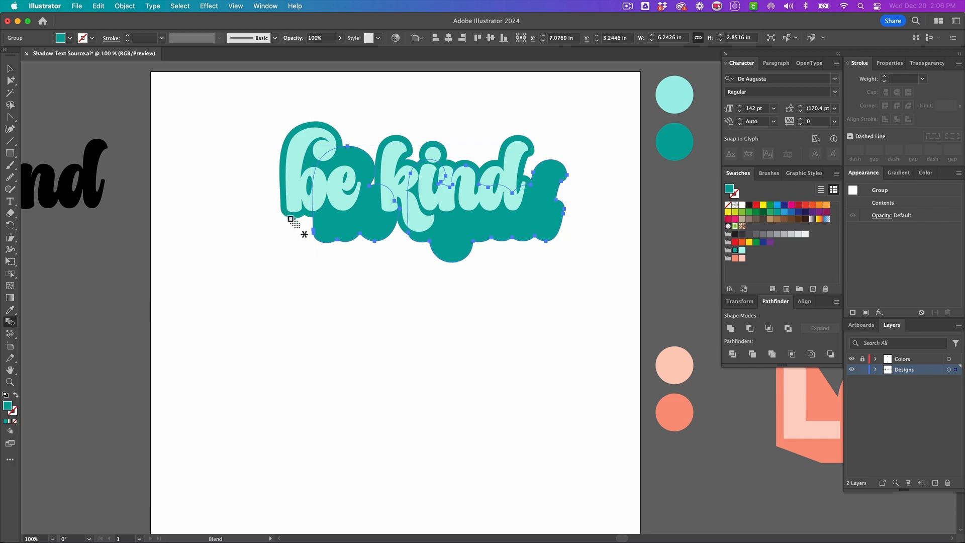
left_click(326, 235)
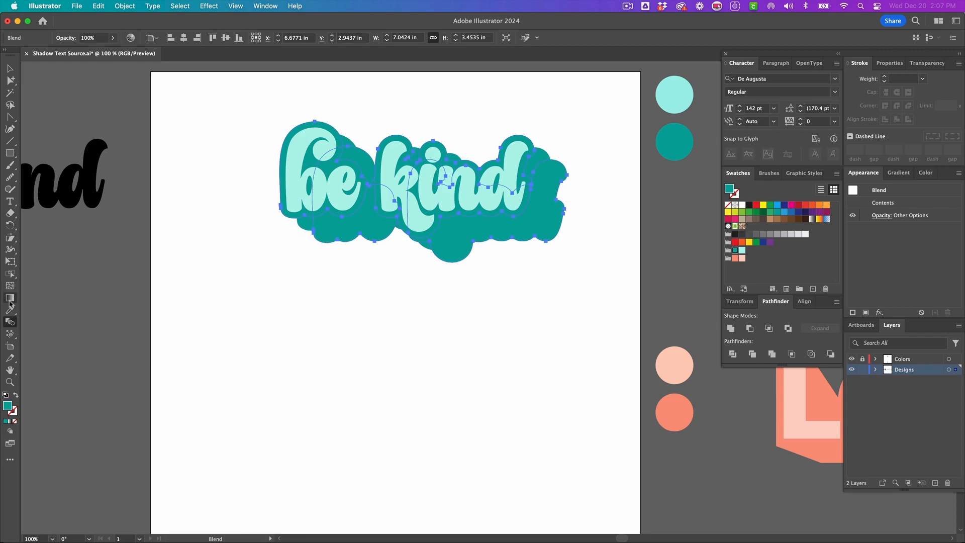
- Set the blend spacing to Specified Steps with 8 steps and apply
double_click(10, 324)
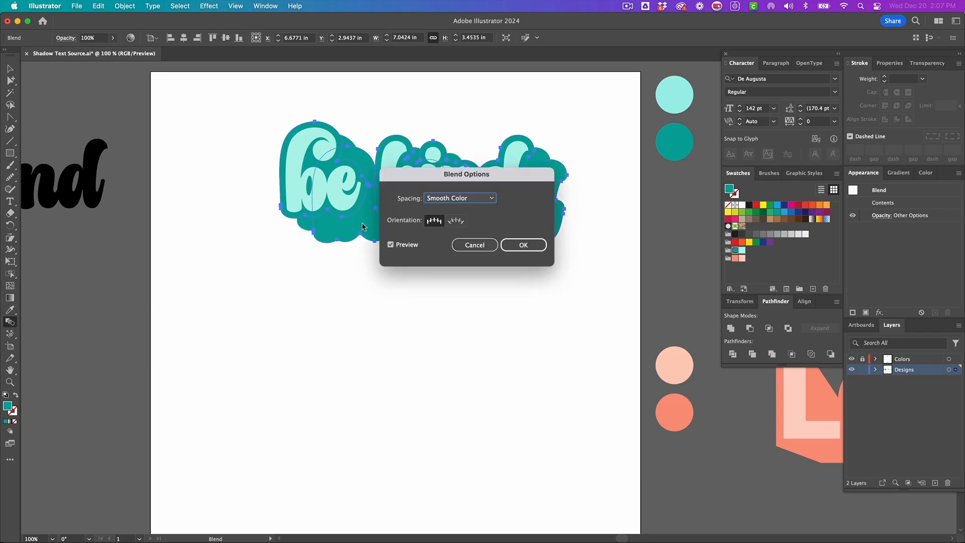
left_click(470, 199)
left_click(476, 222)
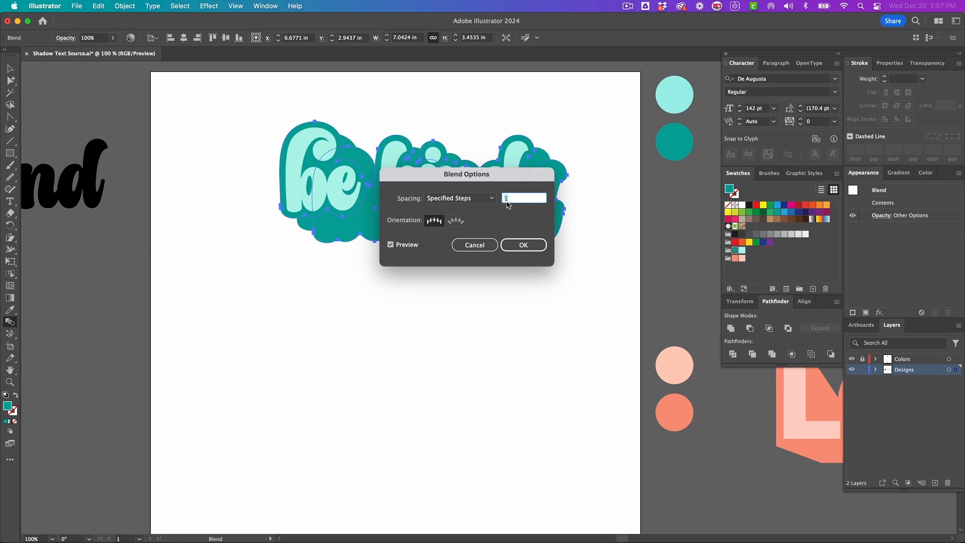
type("6")
left_click(390, 246)
left_click(390, 246)
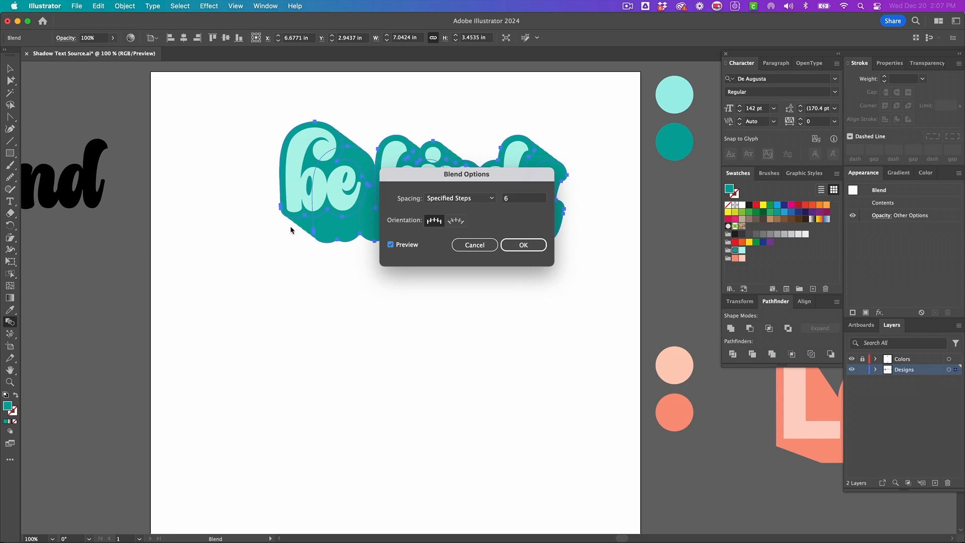
double_click(505, 198)
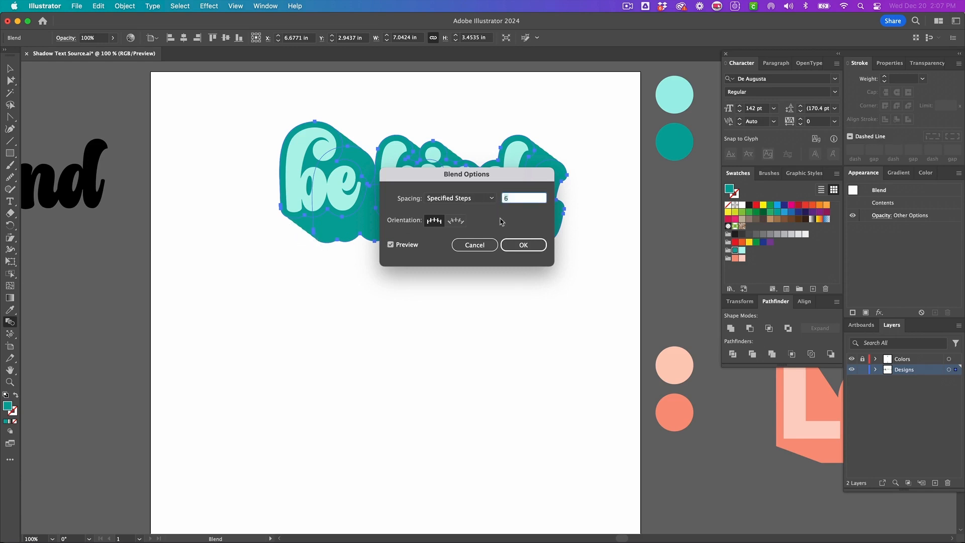
type("8")
left_click(407, 246)
left_click(406, 246)
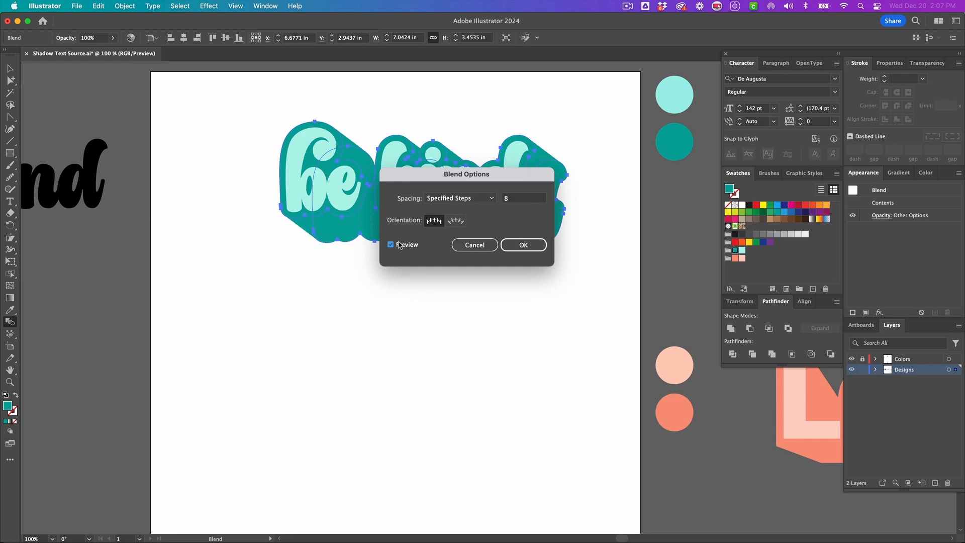
left_click(511, 246)
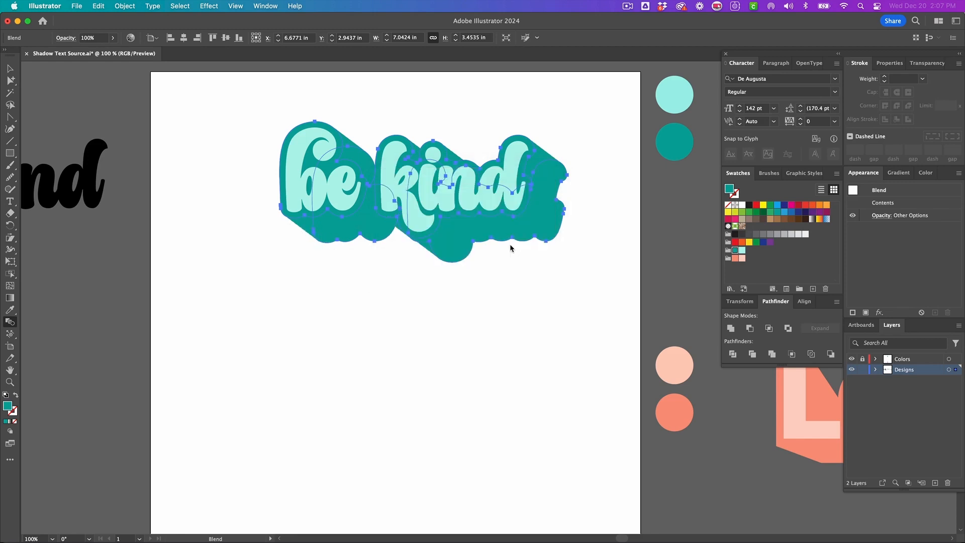
- Nudge the blend's end shape slightly using direct selection
key("a")
left_click(427, 280)
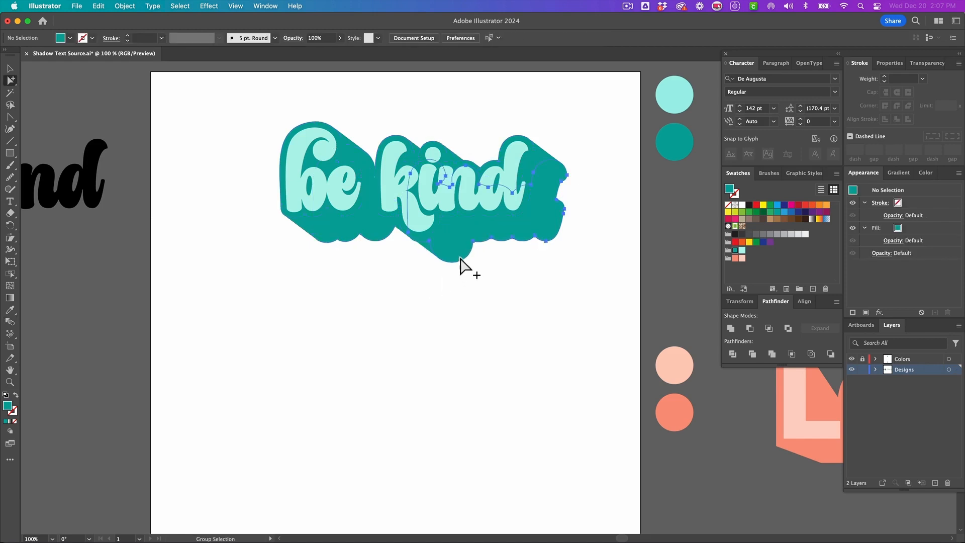
left_click(459, 257)
mouse_move(383, 236)
left_mouse_down()
mouse_move(328, 227)
mouse_move(377, 234)
left_mouse_up()
left_click(397, 238)
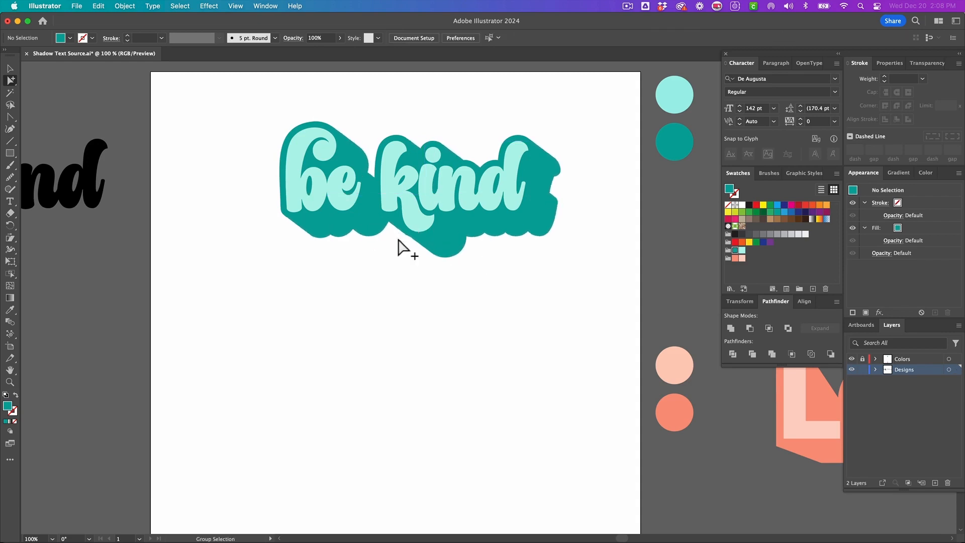
- Isolate the blended group and expand the blend
key("v")
left_click(437, 248)
double_click(437, 248)
scroll(437, 247, "right", 1)
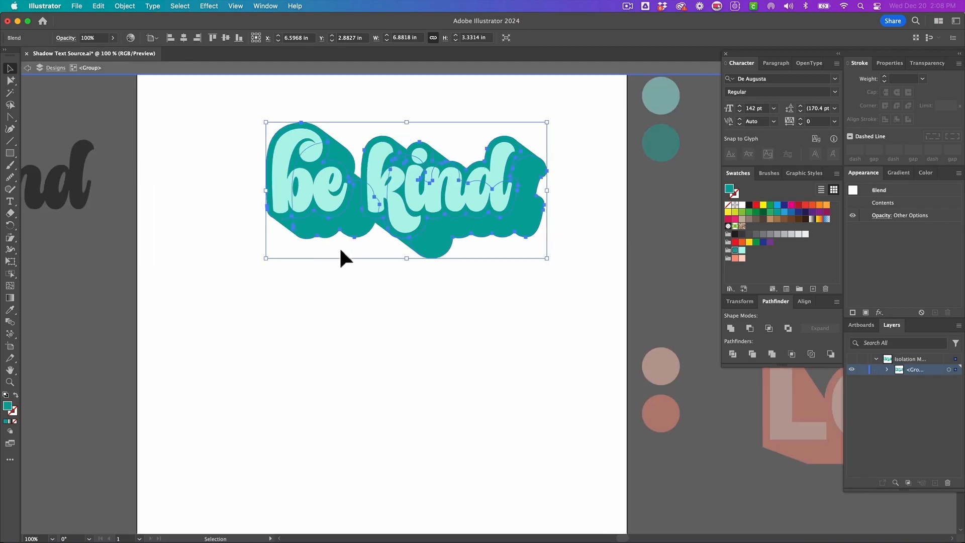
left_click(124, 6)
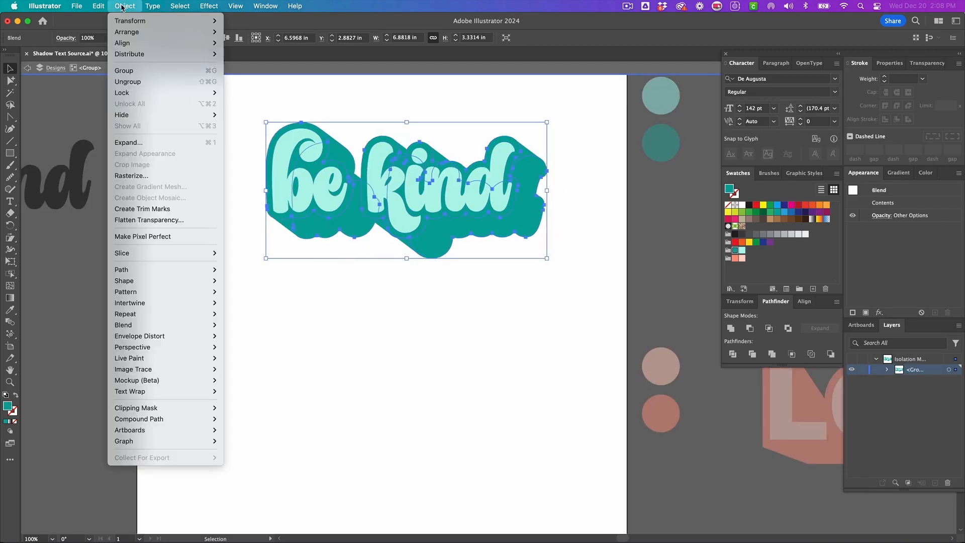
mouse_move(129, 325)
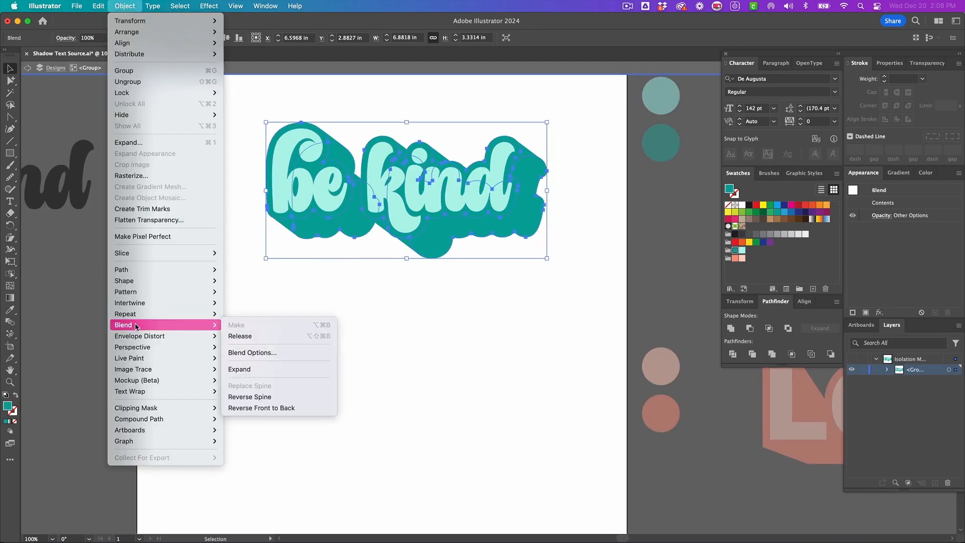
left_click(255, 370)
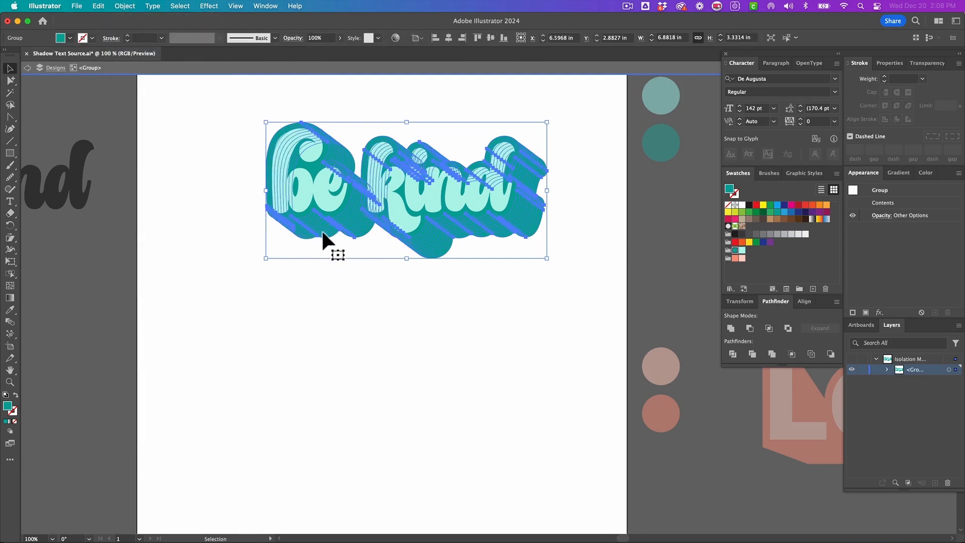
- Unite the expanded blend shapes into a single teal shadow shape
scroll(308, 183, "up", 2)
key("super+equal")
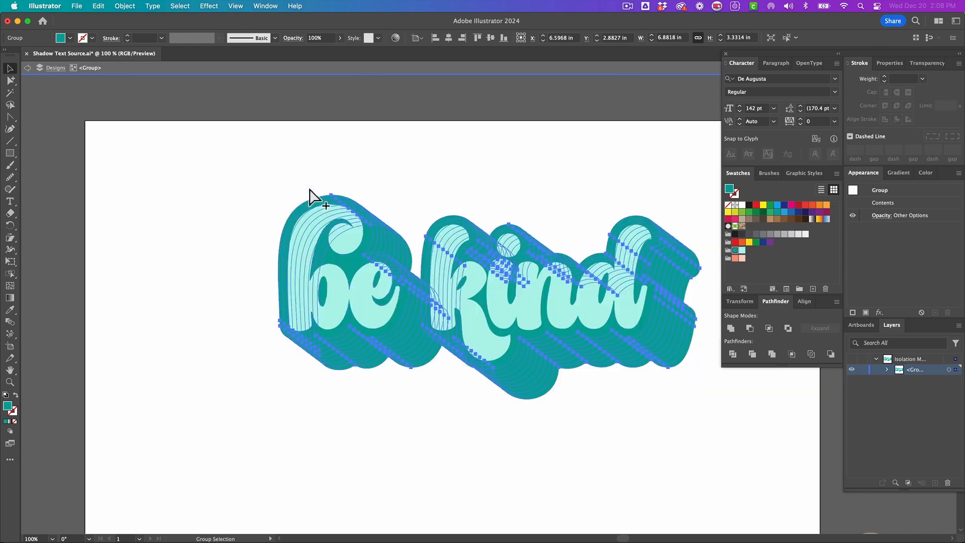
key("super+equal")
key("super+equal")
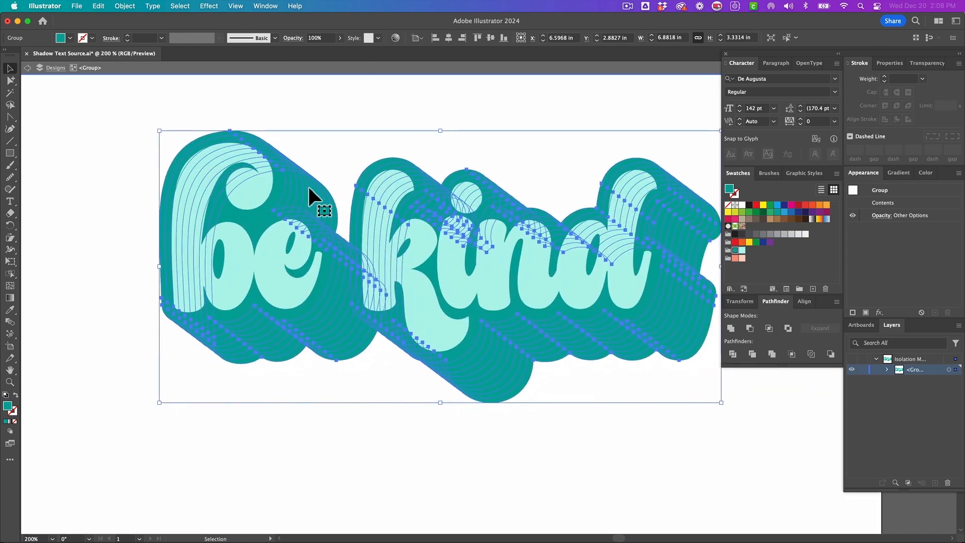
scroll(308, 185, "right", 1)
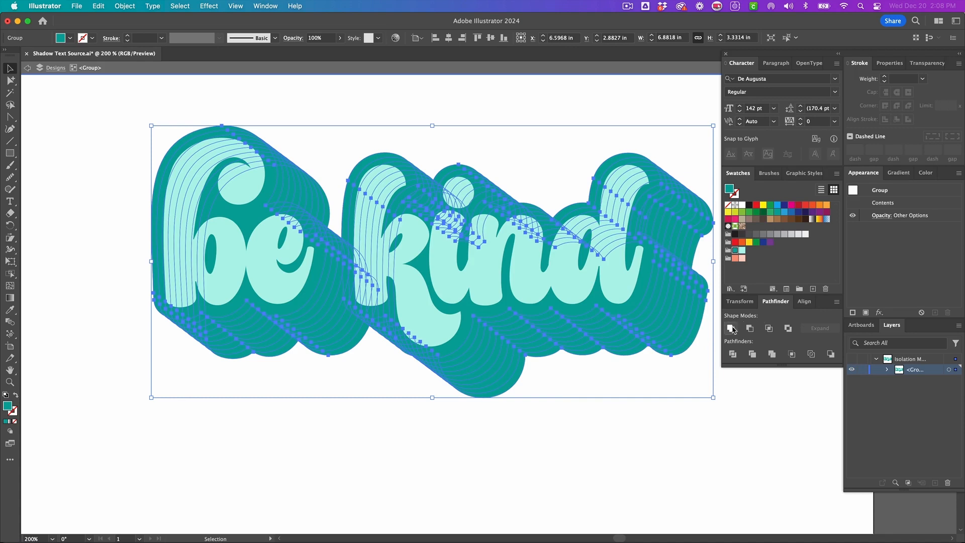
left_click(731, 328)
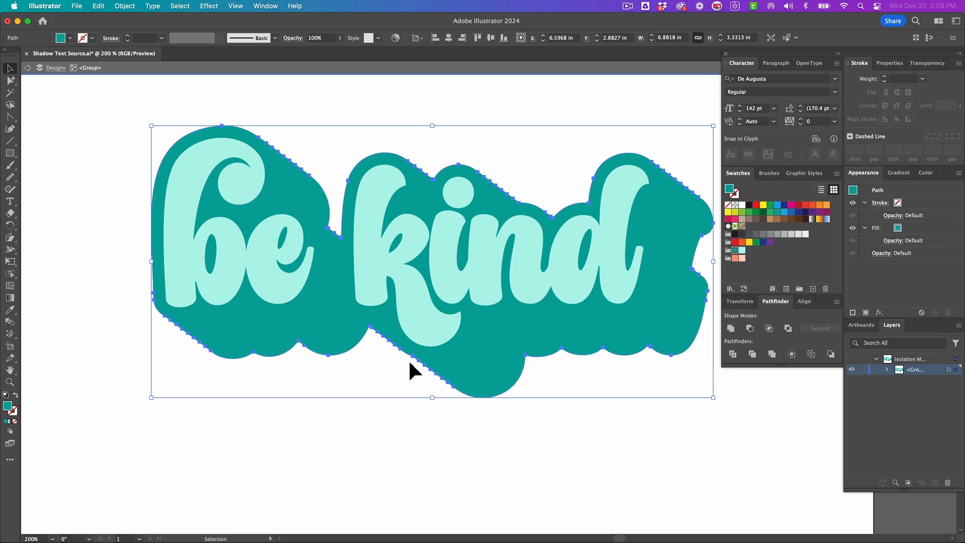
- Simplify the united shadow shape with the curve slider at 84% and apply
right_click(329, 344)
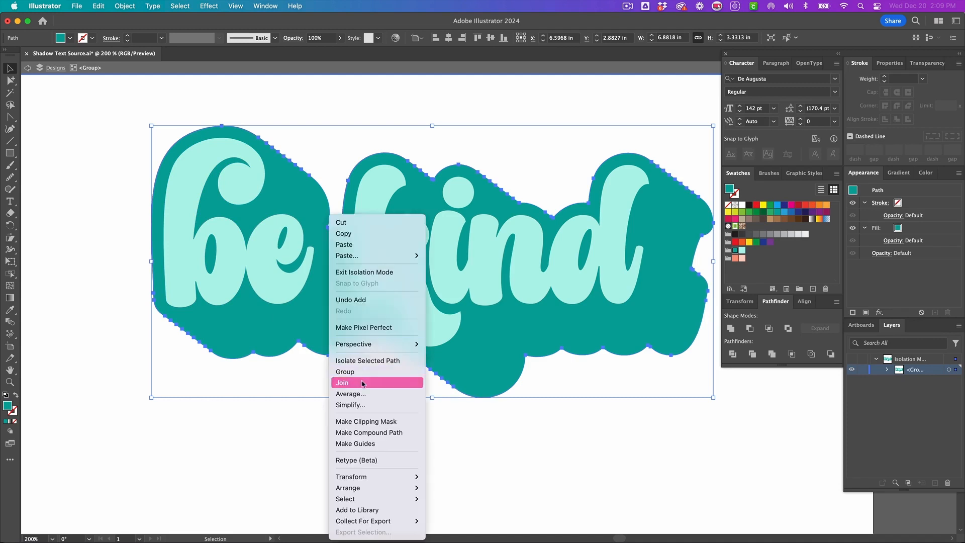
left_click(369, 410)
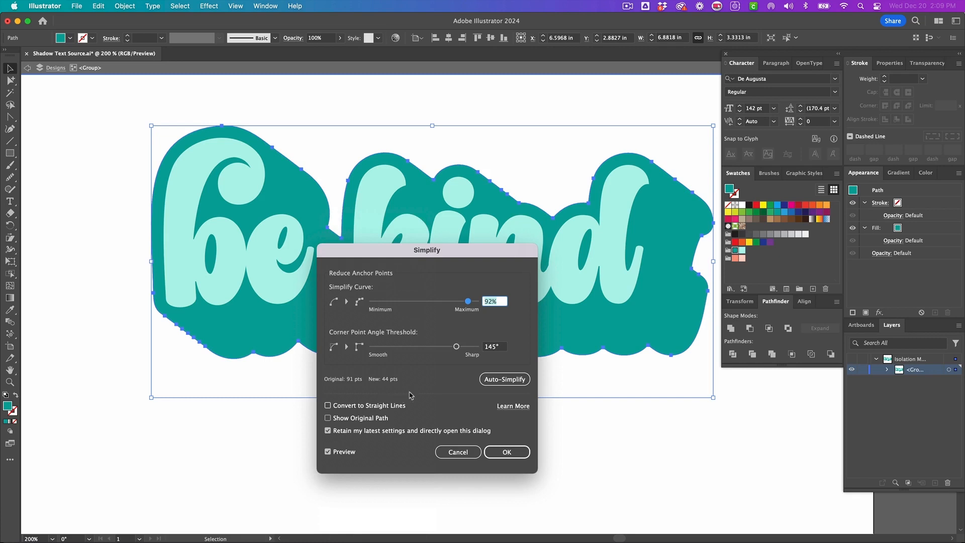
left_click_drag(359, 254, 555, 262)
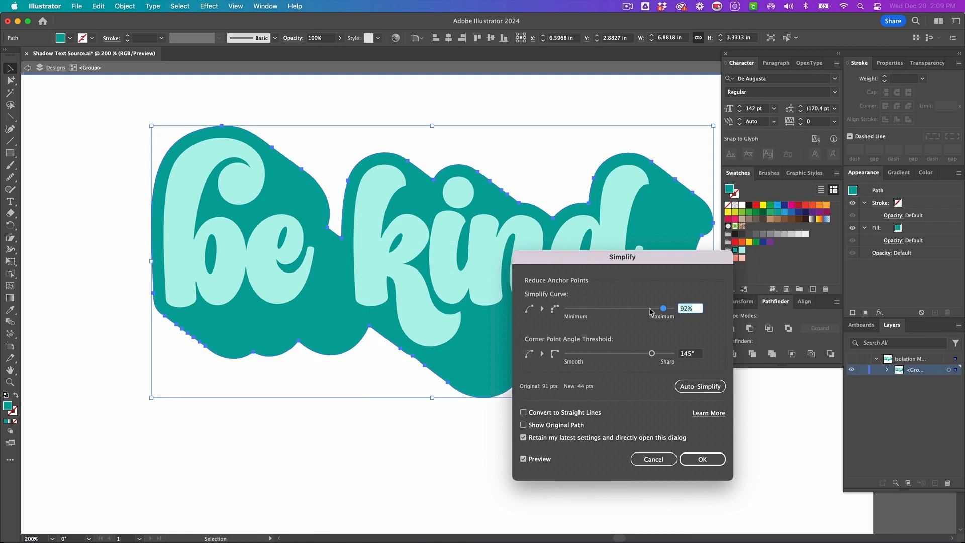
left_click(649, 308)
left_click_drag(651, 309, 656, 309)
left_click_drag(613, 265, 447, 243)
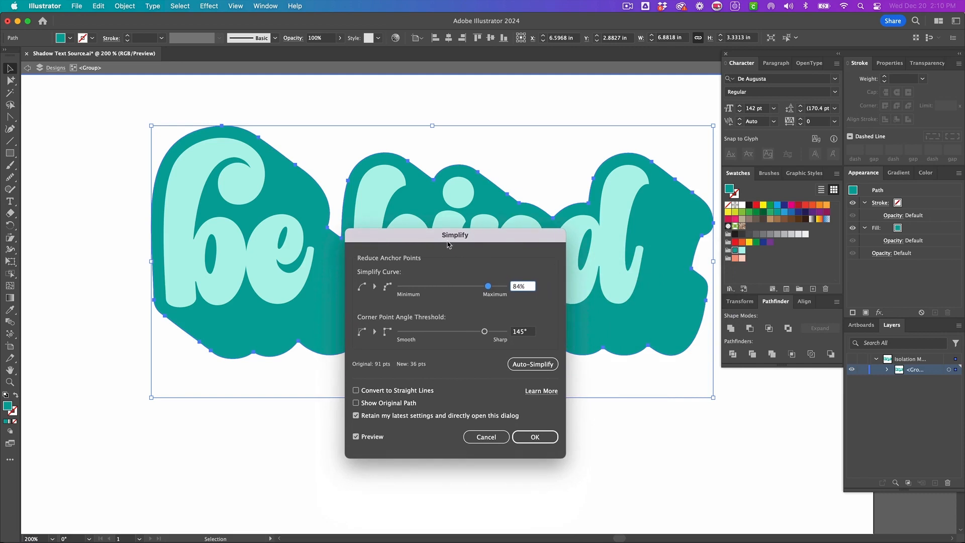
left_click(530, 441)
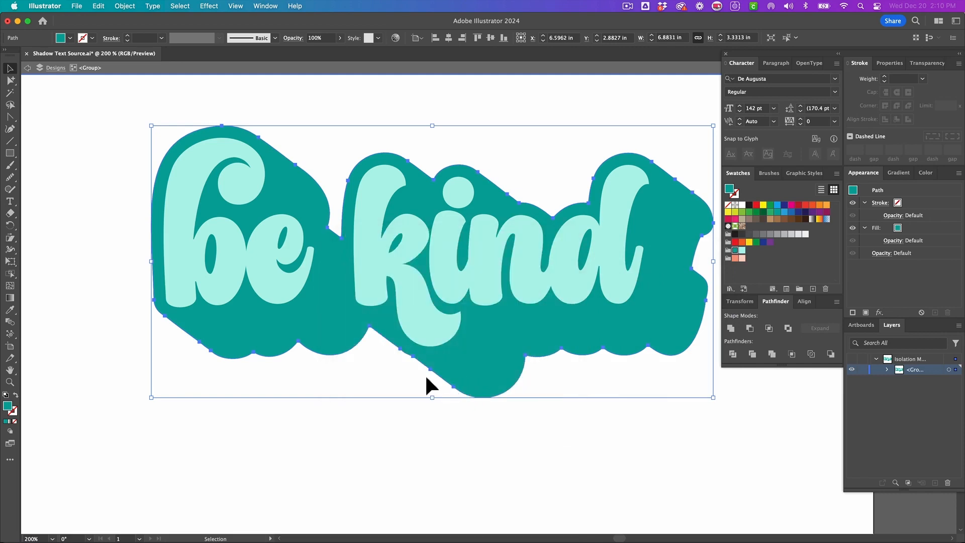
- Deselect the shadow shape and exit the isolated group
left_click(390, 366)
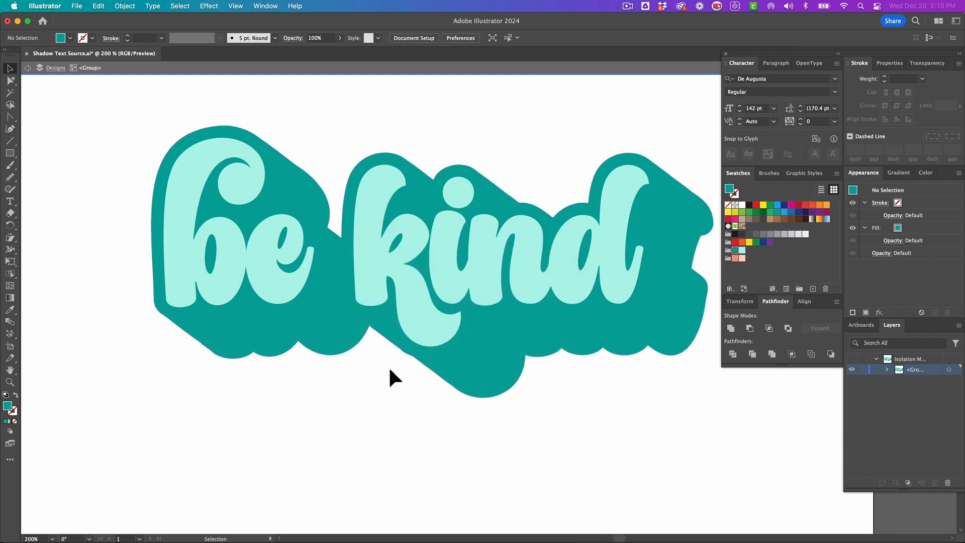
double_click(388, 362)
left_click(475, 340)
left_click(534, 372)
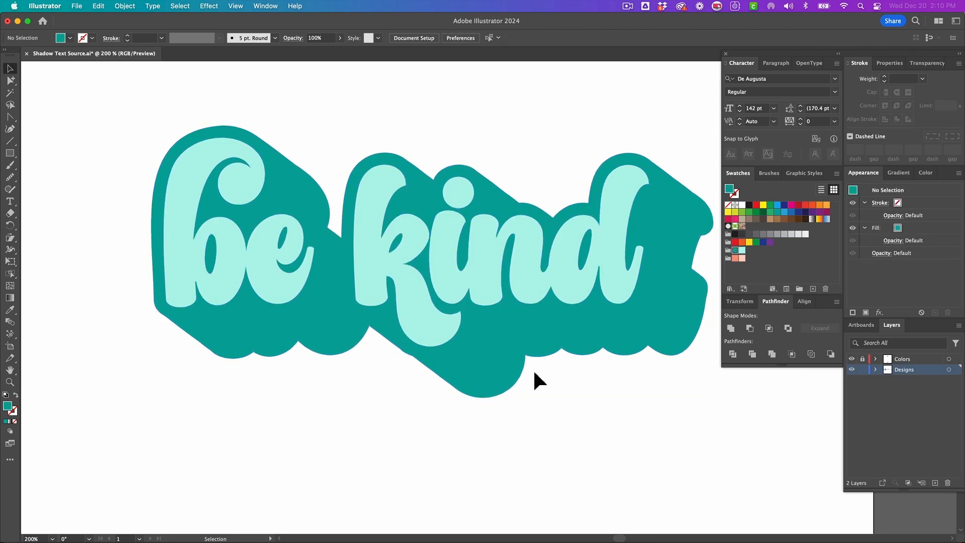
- Add a point text object reading 'LOVE' on the artboard below the design, set in Arial Black
key("super+minus")
key("super+minus")
key("super+minus")
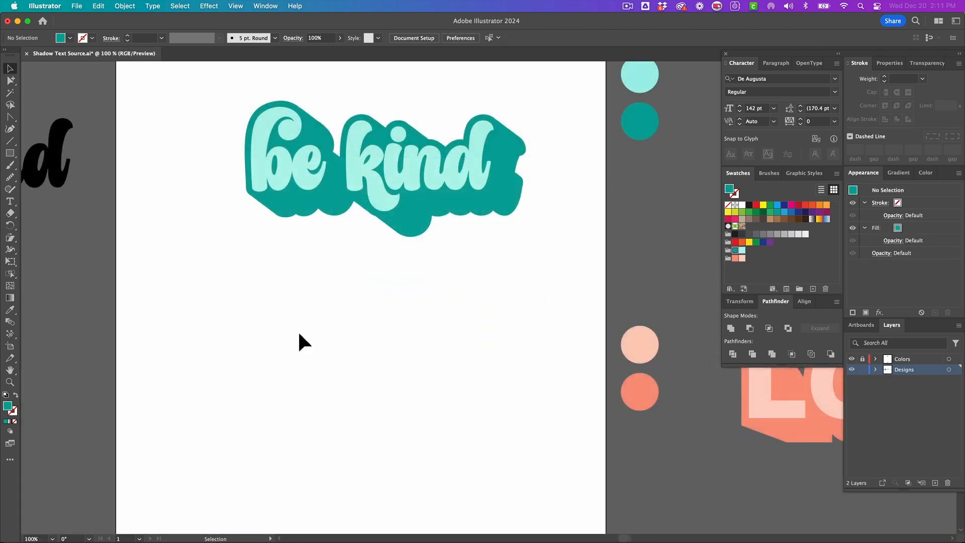
scroll(298, 334, "right", 15)
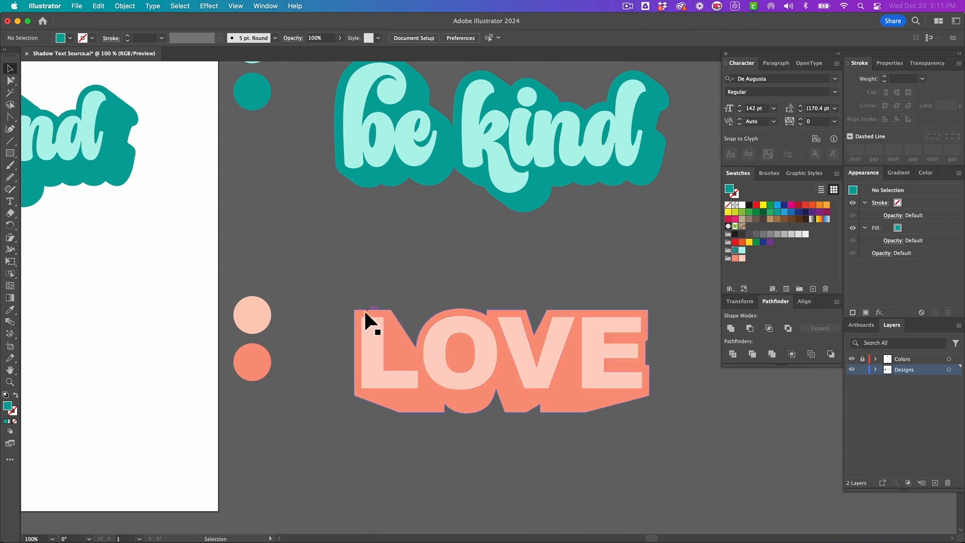
scroll(366, 309, "left", 16)
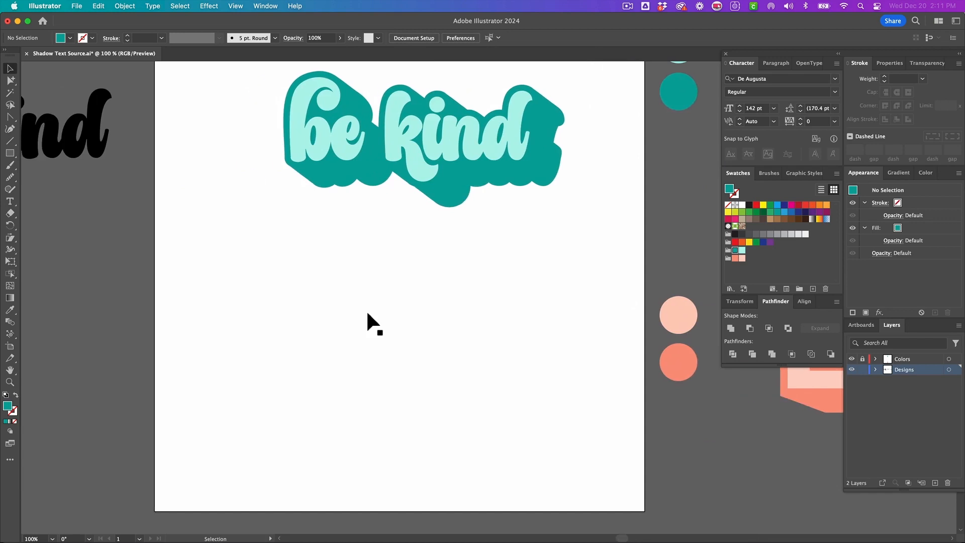
key("t")
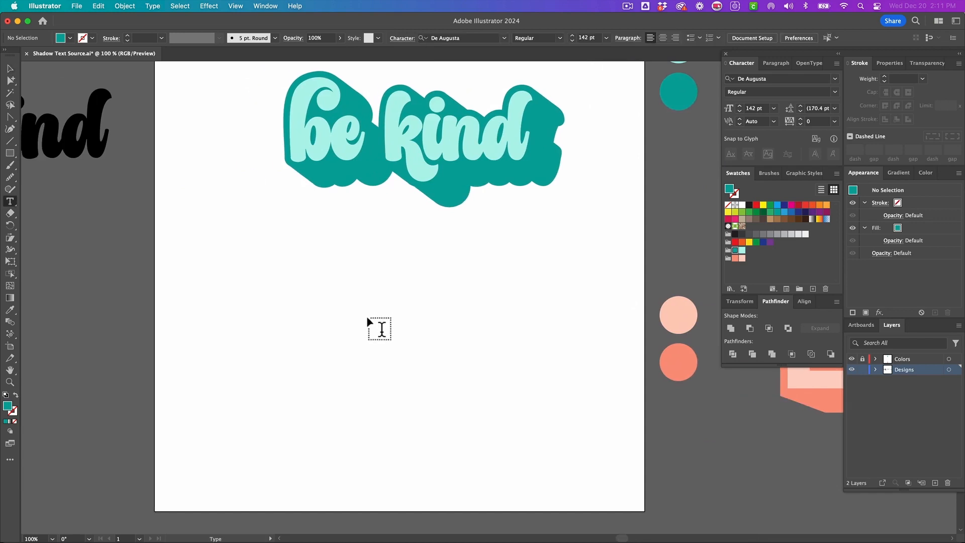
left_click(313, 354)
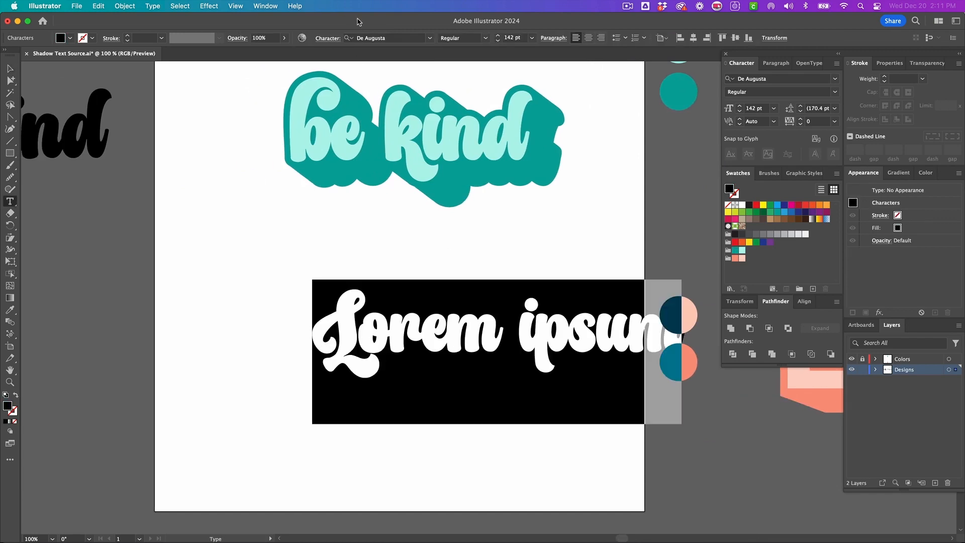
left_click(393, 39)
type("arial")
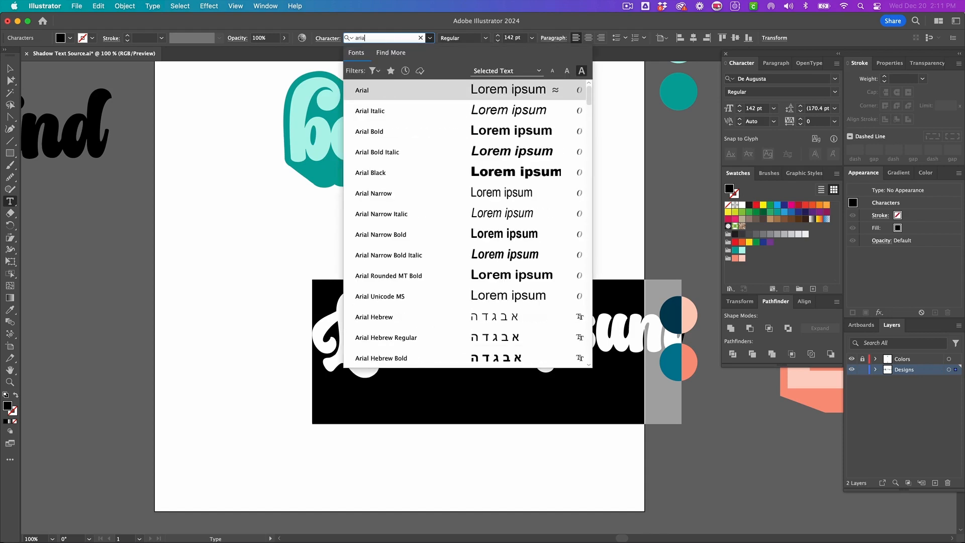
left_click(374, 174)
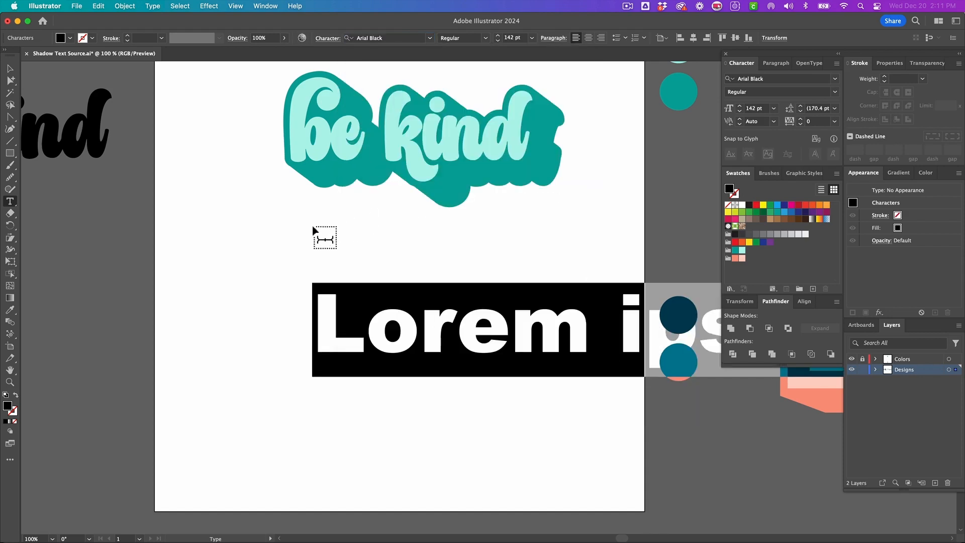
type("LOVE")
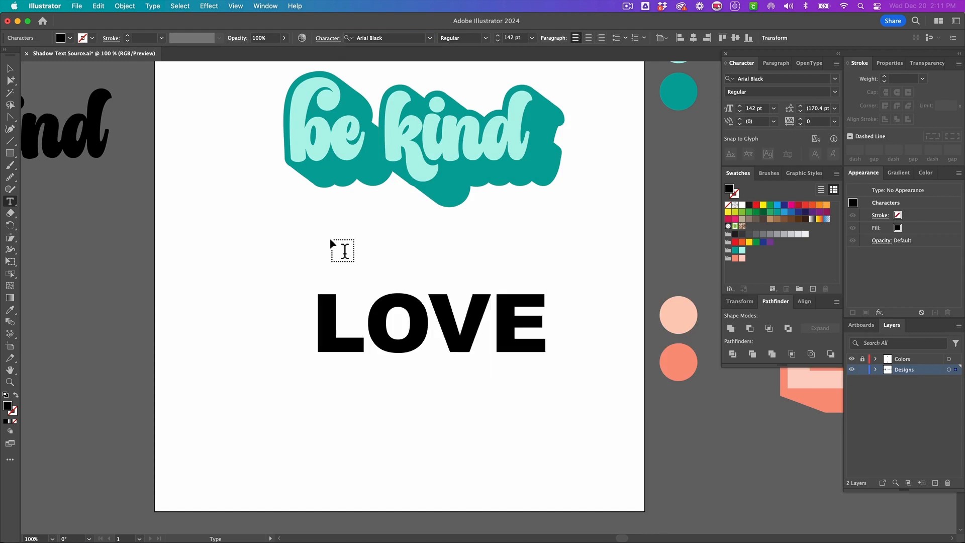
- Duplicate the LOVE text off the artboard to the left as a backup copy
left_click(10, 74)
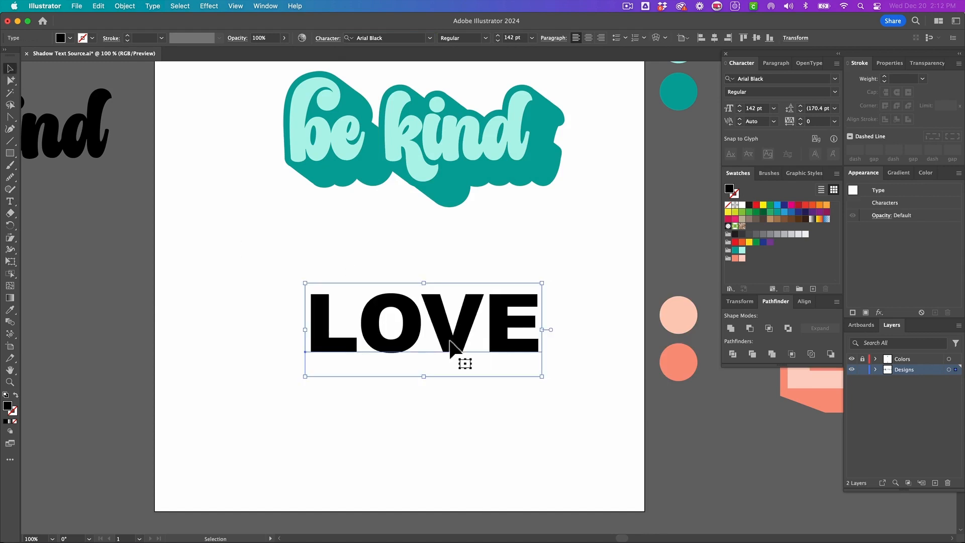
scroll(450, 342, "left", 2)
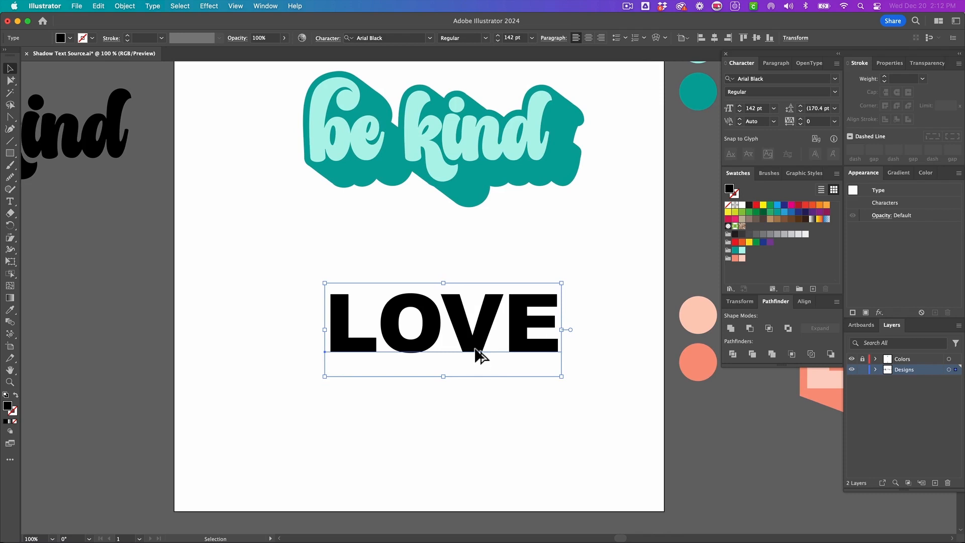
left_click_drag(478, 353, 49, 350)
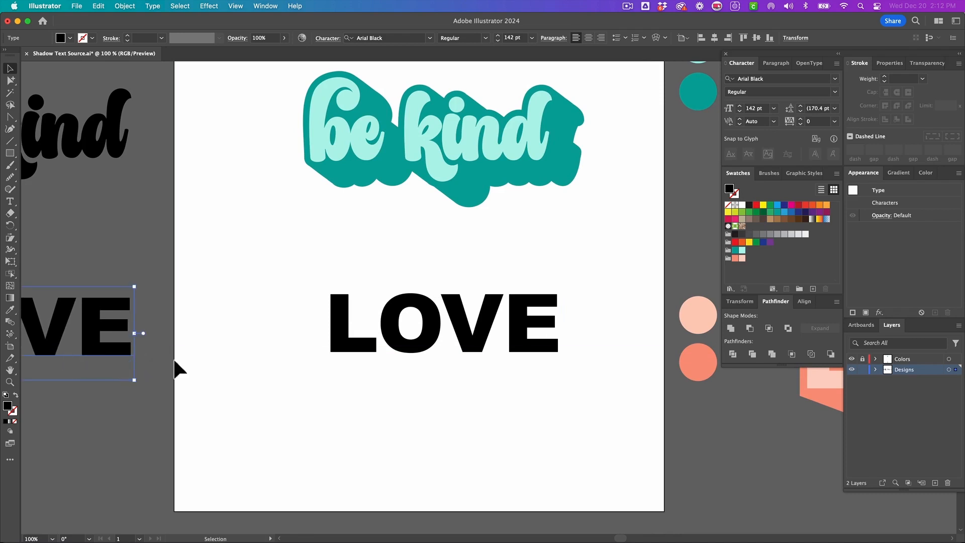
- Convert the LOVE text to outlines and simplify it with the curve at 84%
left_click(414, 347)
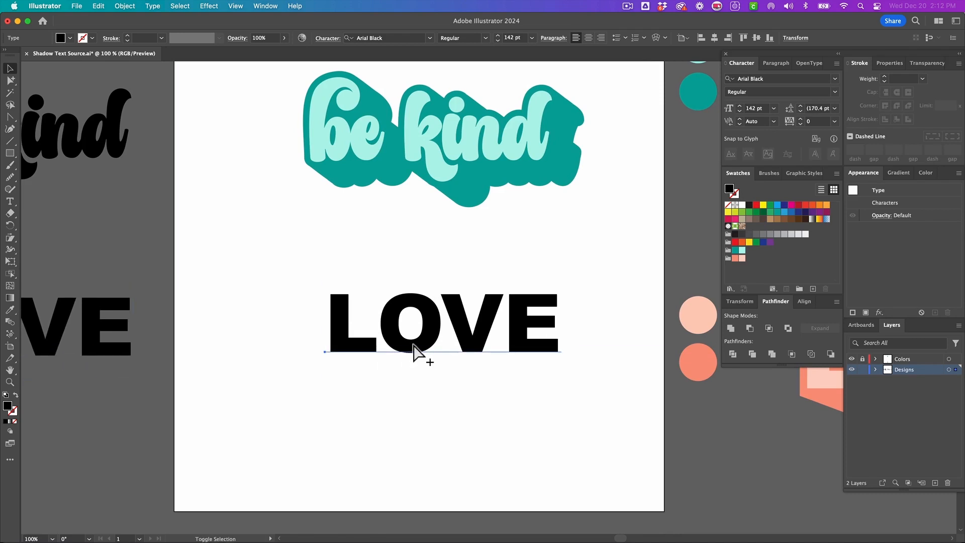
key("shift+super+o")
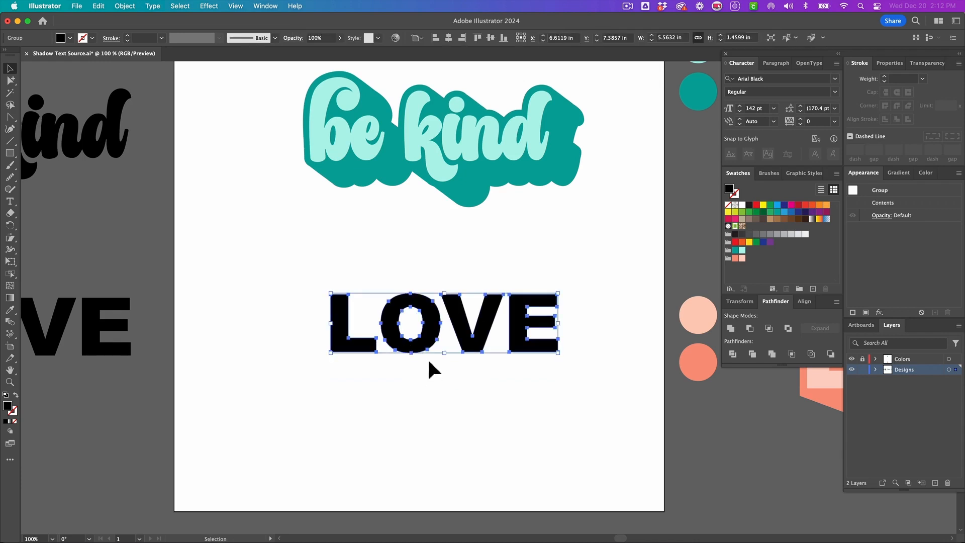
key("alt+super+s")
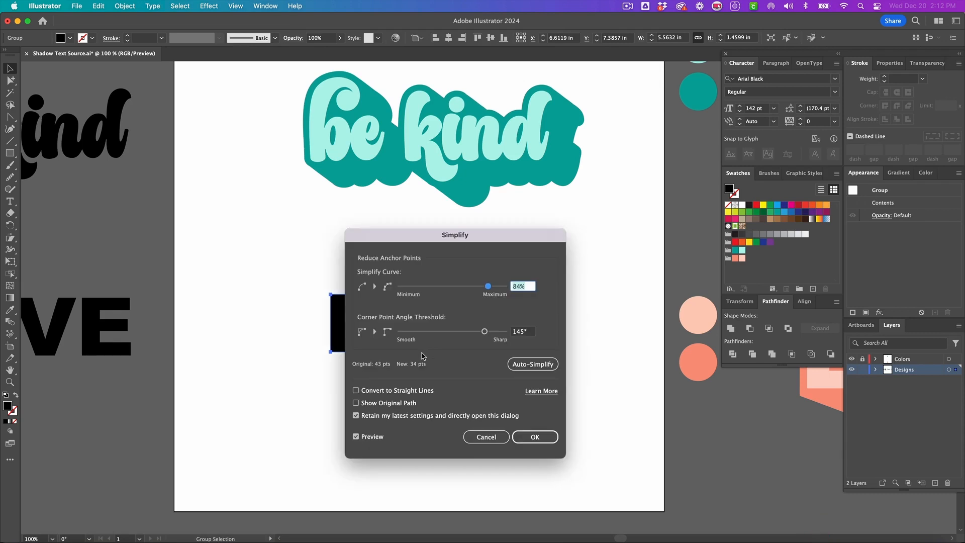
left_click_drag(444, 248, 659, 254)
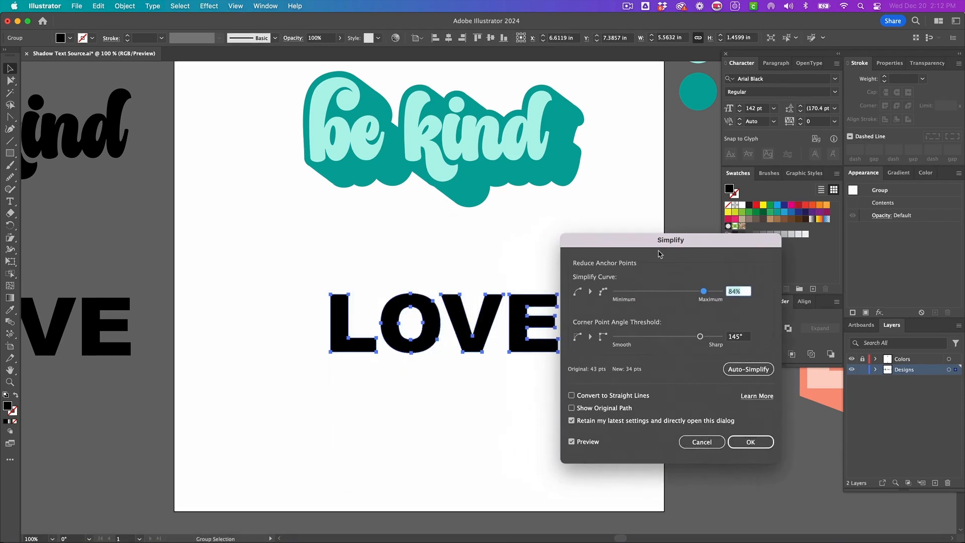
left_click(750, 441)
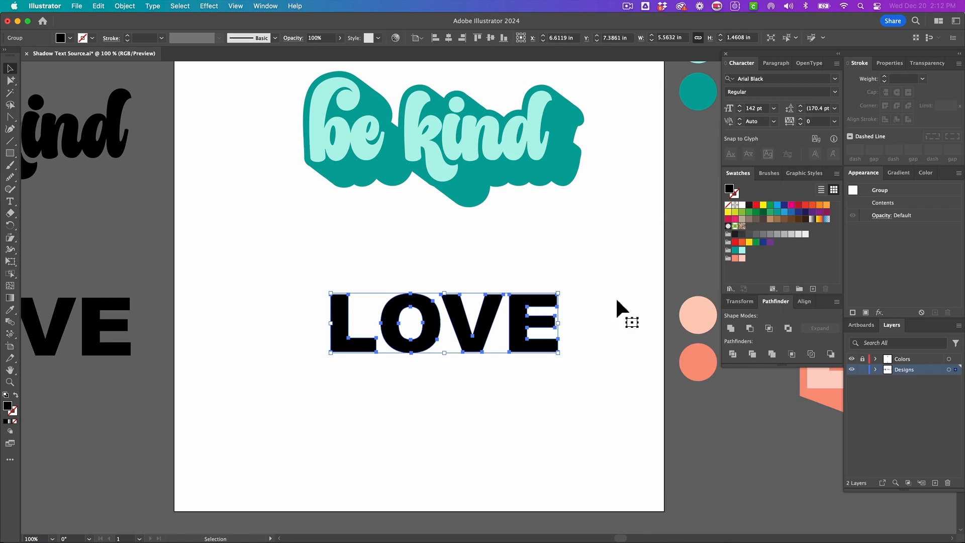
- Fill the outlined letters with the light peach swatch and nudge them slightly up and left
left_click(743, 259)
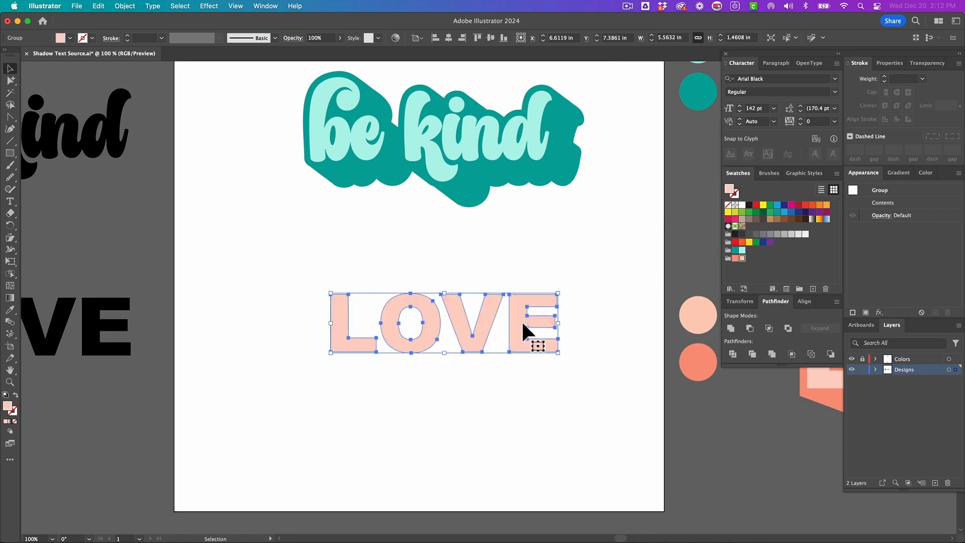
left_click_drag(467, 332, 450, 325)
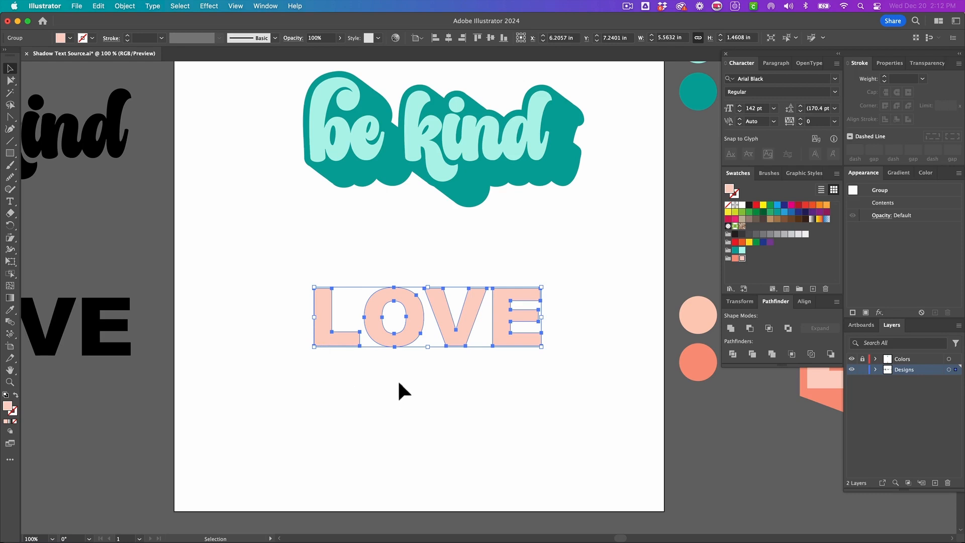
- Offset the letters by 0.15 in with Miter joins
scroll(428, 383, "left", 1)
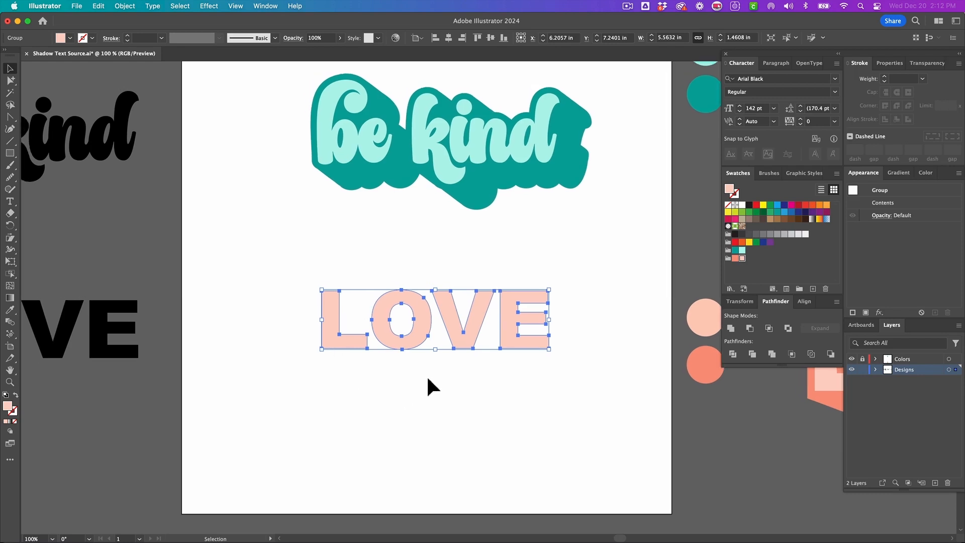
left_click(126, 7)
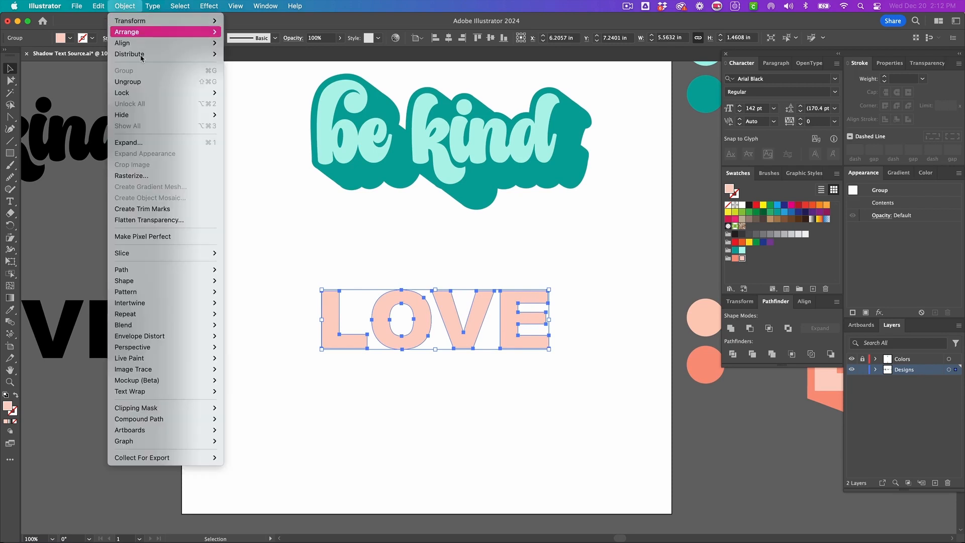
mouse_move(155, 270)
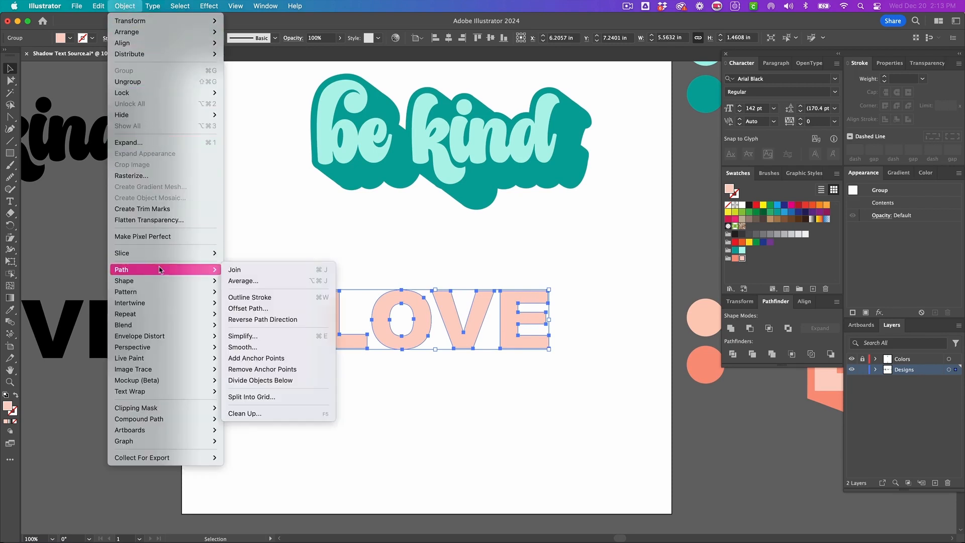
left_click(261, 309)
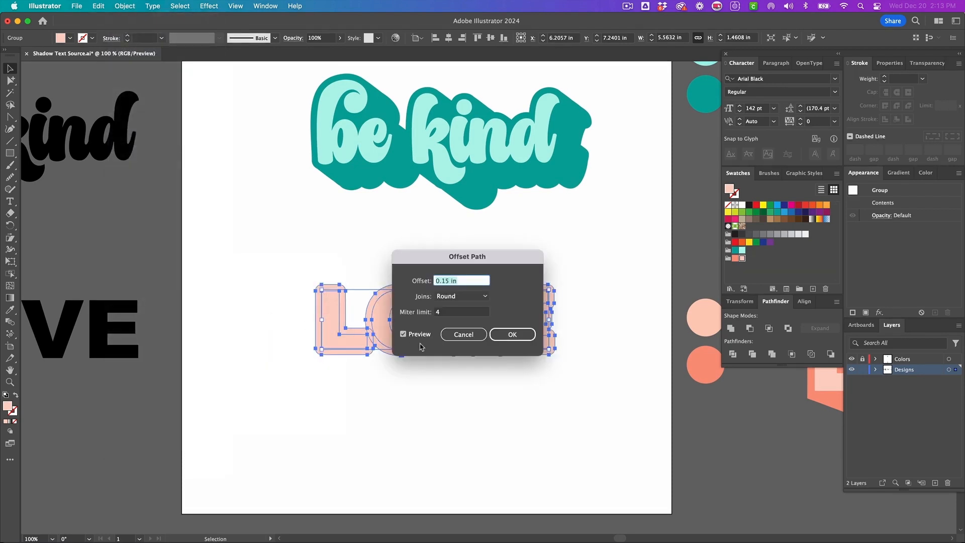
left_click(470, 298)
left_click(459, 310)
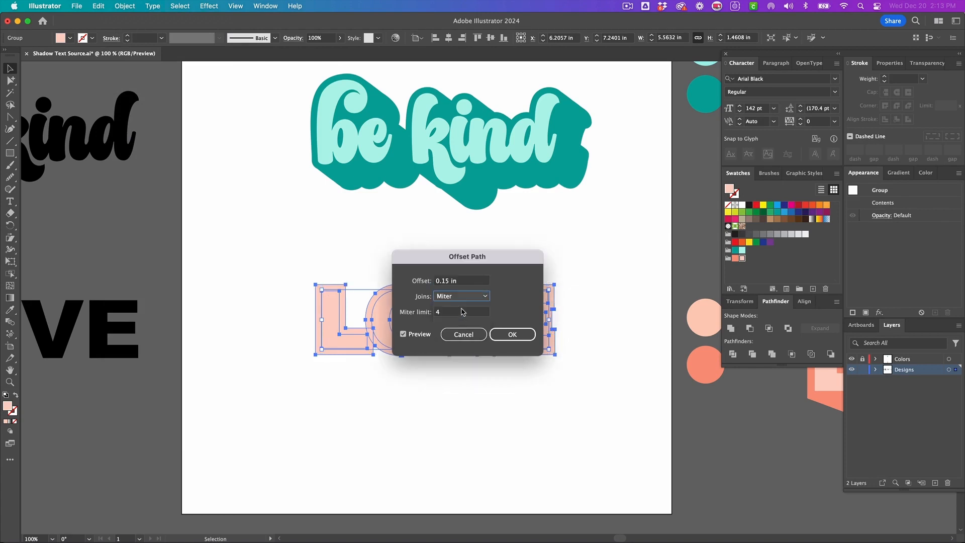
left_click_drag(495, 259, 445, 363)
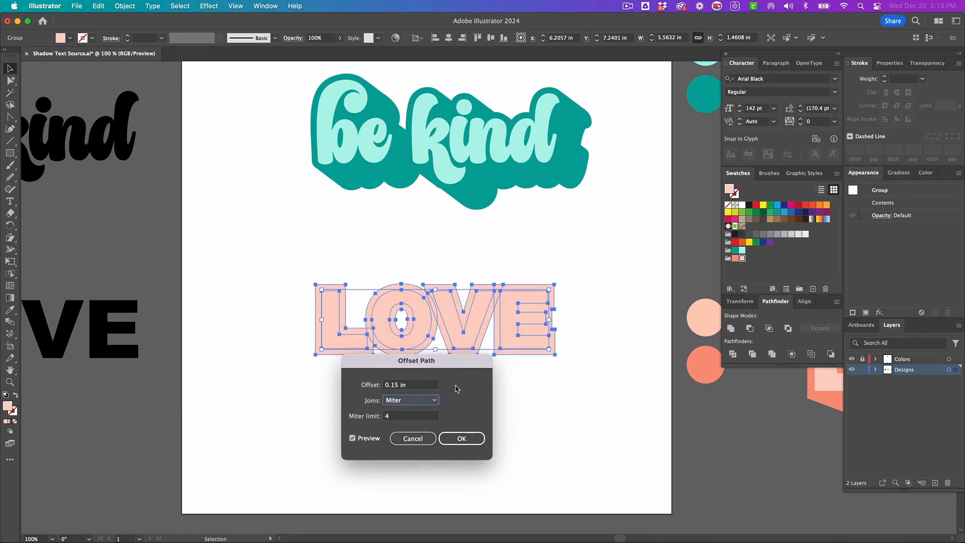
left_click(454, 438)
left_click(453, 438)
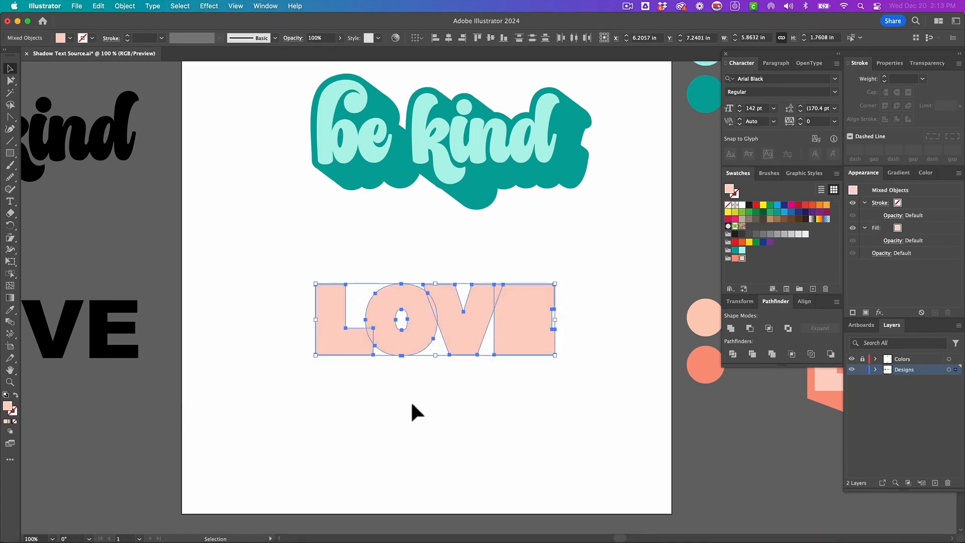
- Fill the offset shapes with the coral swatch and unite them into one border shape
left_click(734, 258)
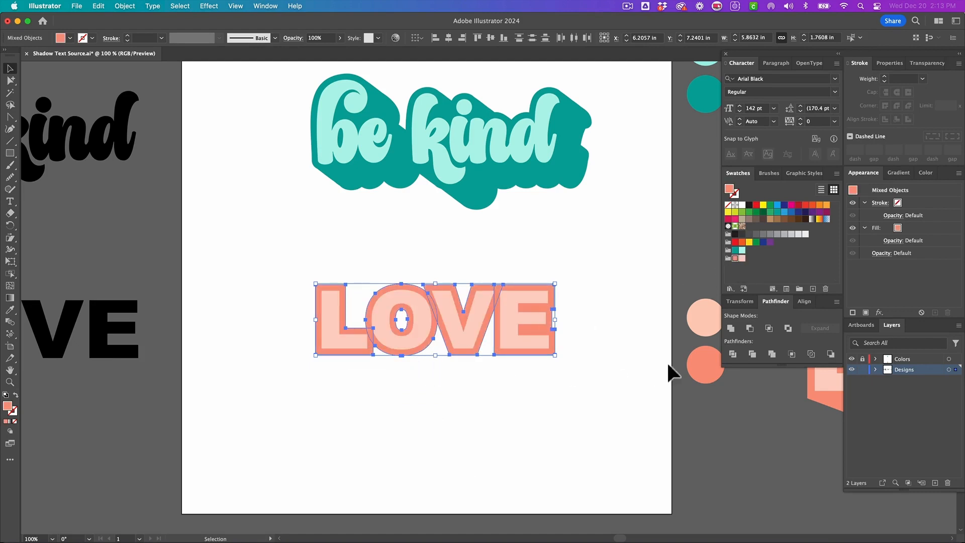
left_click(731, 328)
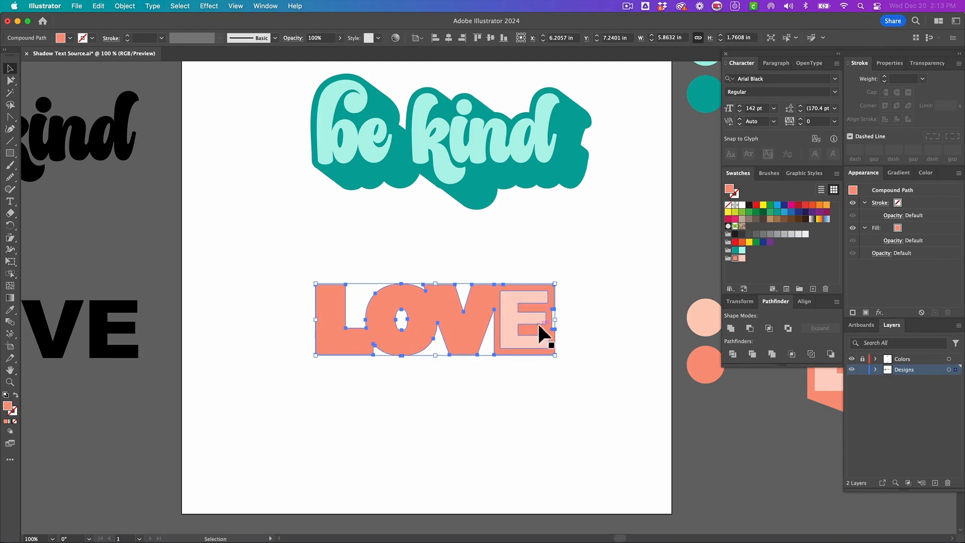
- Send the coral border behind the letters and simplify it with the curve at 84%
key("a")
key("alt")
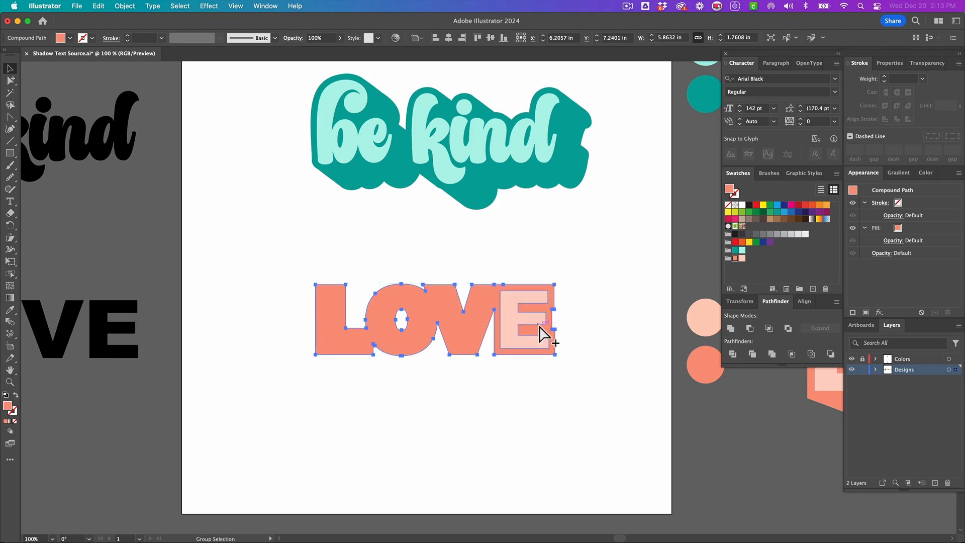
key("super+shift+bracketleft")
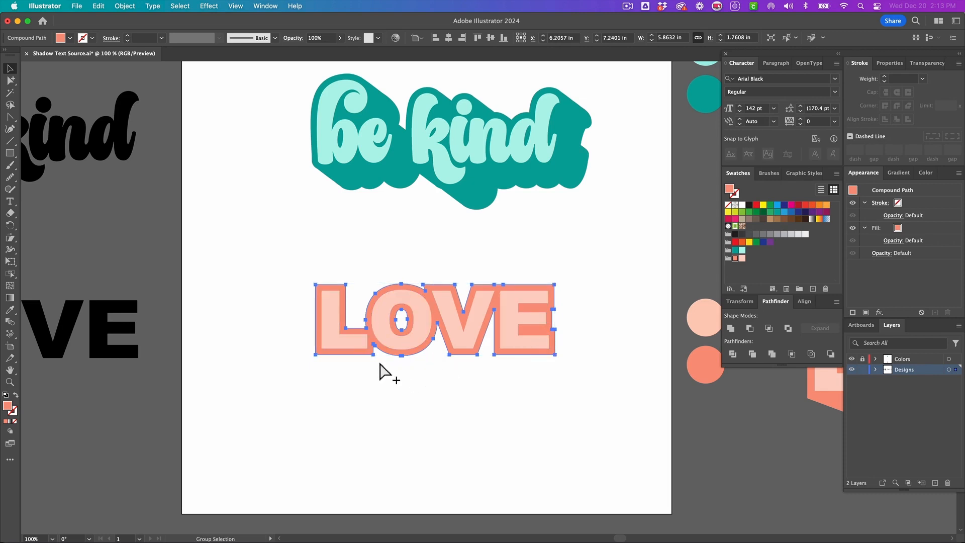
key("super+alt+s")
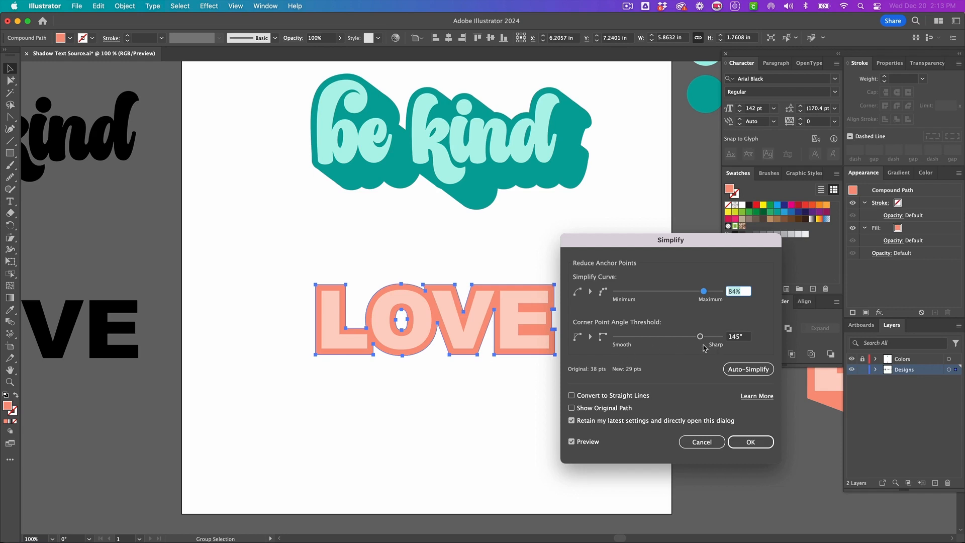
left_click(739, 444)
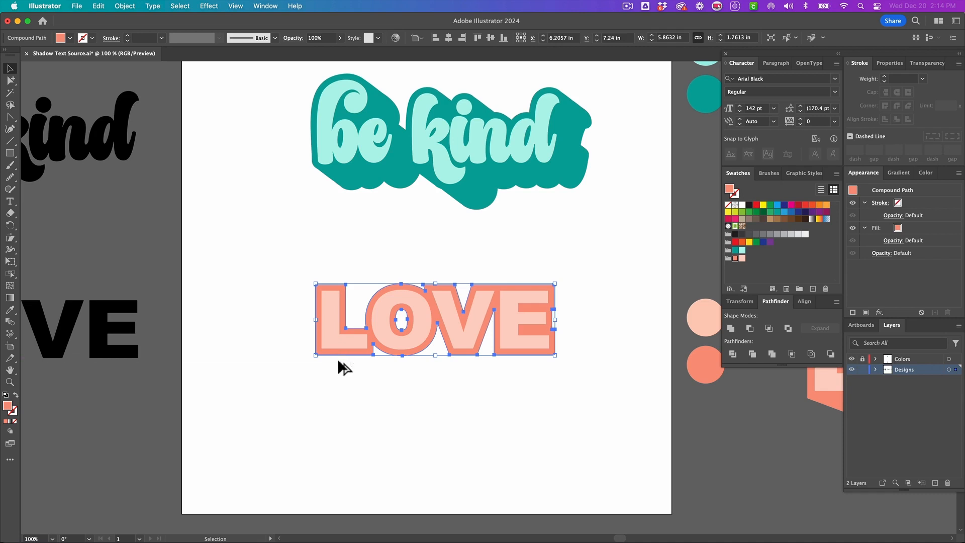
- Duplicate the coral border down and to the right, then blend the copy with the original border
left_click_drag(338, 361, 373, 388)
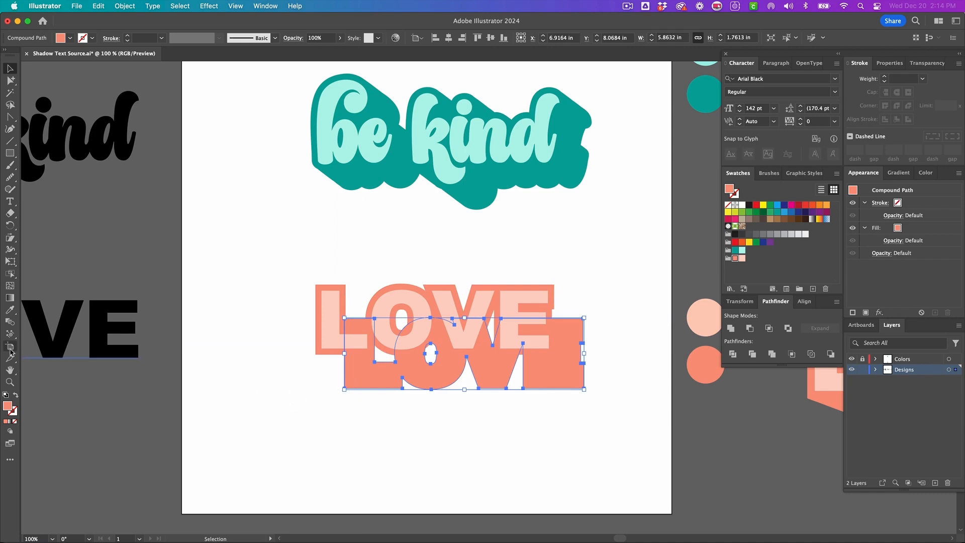
left_click(10, 322)
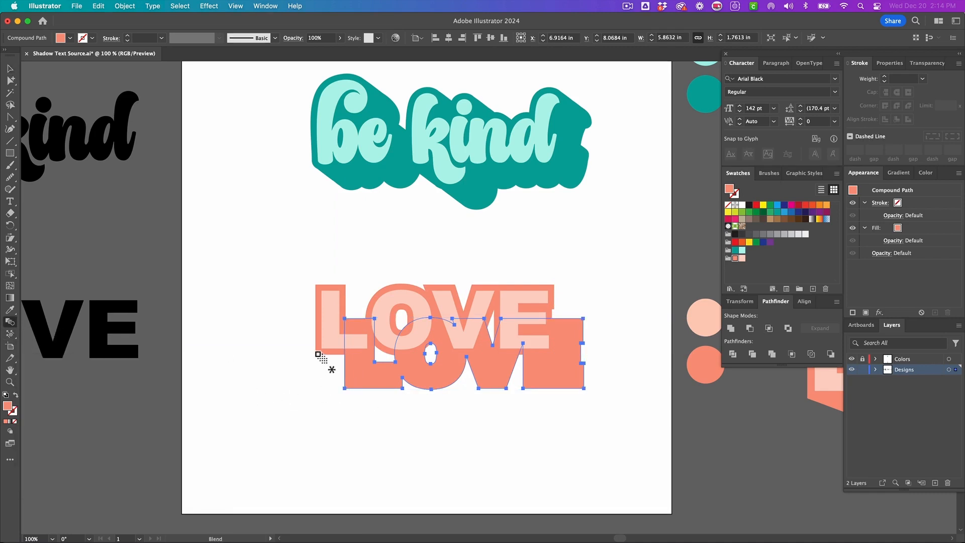
left_click(366, 381)
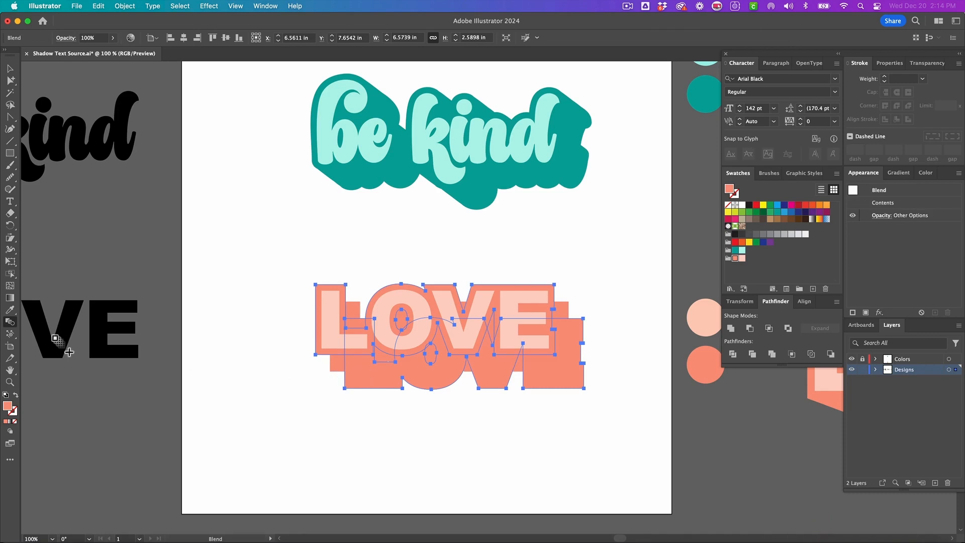
- Set the blend spacing to Specified Distance of 0.005 in with preview on
double_click(10, 322)
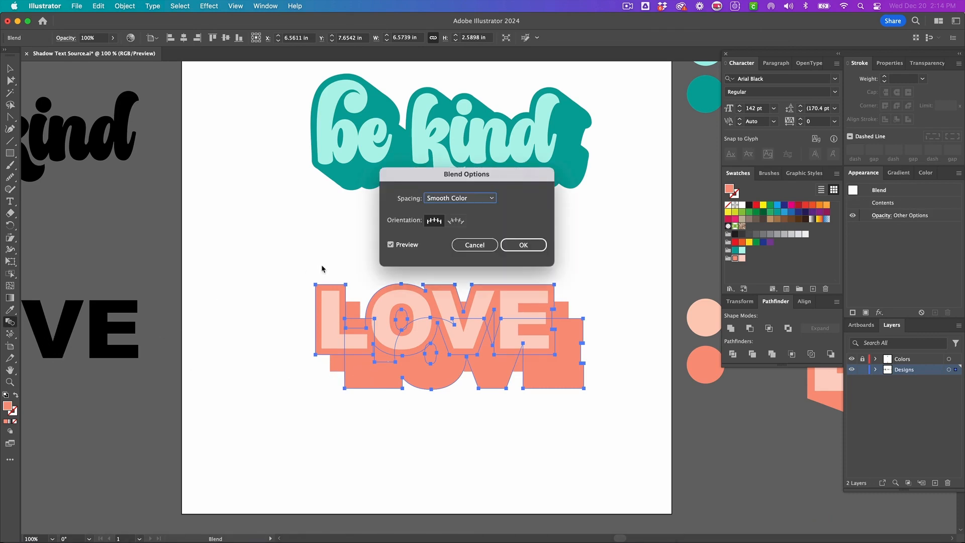
left_click(481, 203)
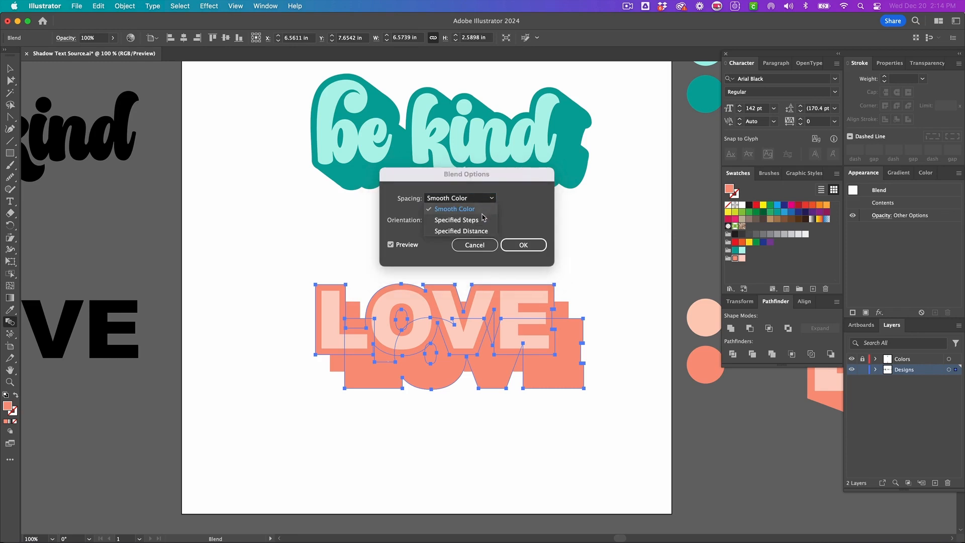
left_click(453, 232)
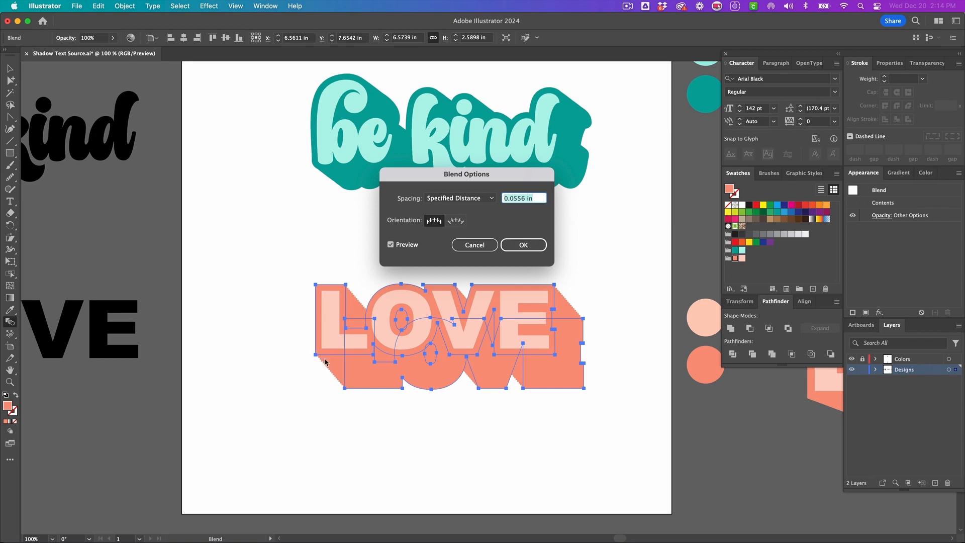
left_click(523, 198)
key("BackSpace")
key("BackSpace")
key("BackSpace")
left_click(406, 247)
left_click(406, 247)
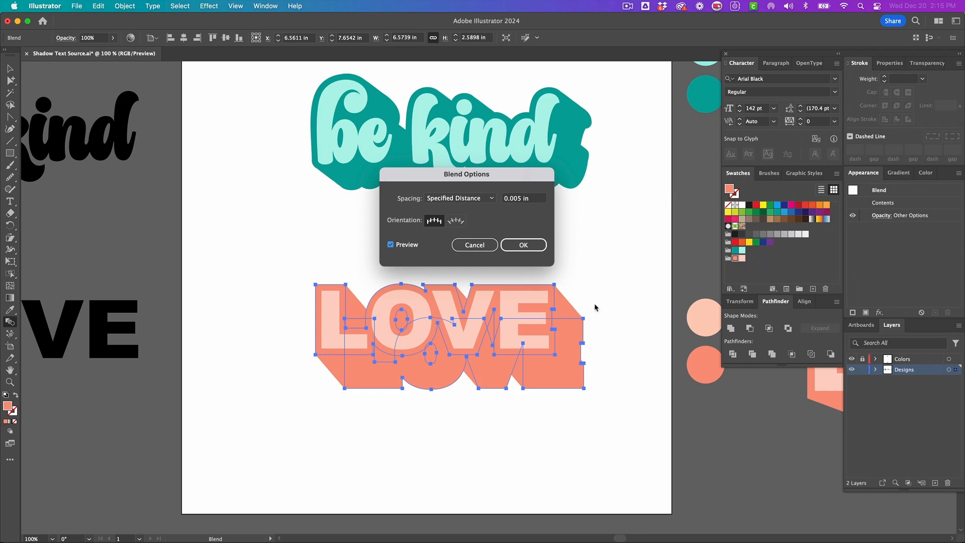
left_click(525, 248)
left_click(526, 247)
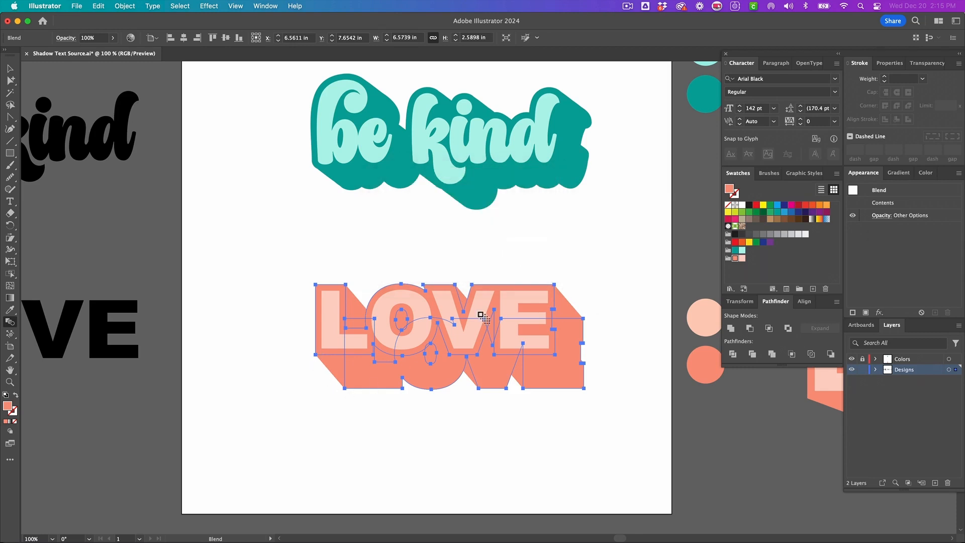
- Move the blend's end border shape and scale it down toward the letters
key("a")
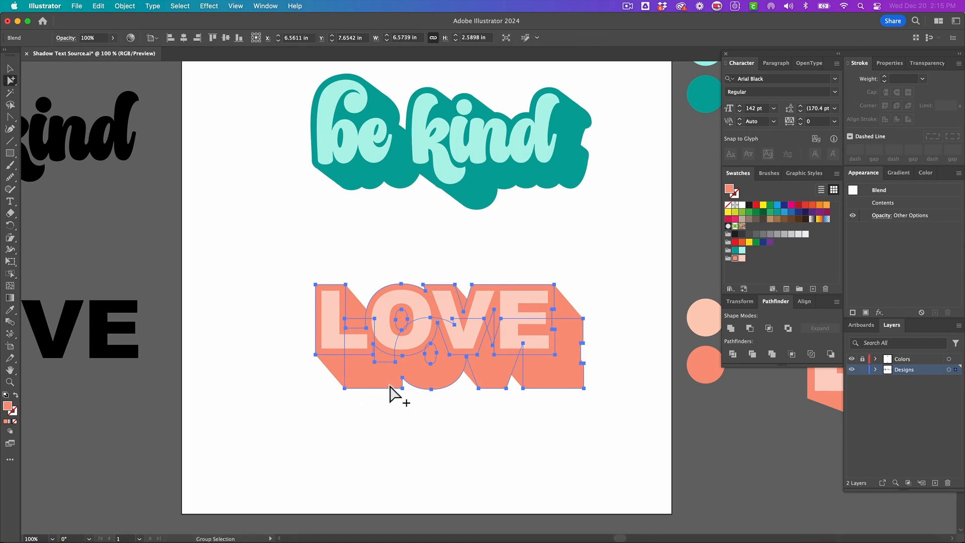
left_click(392, 385)
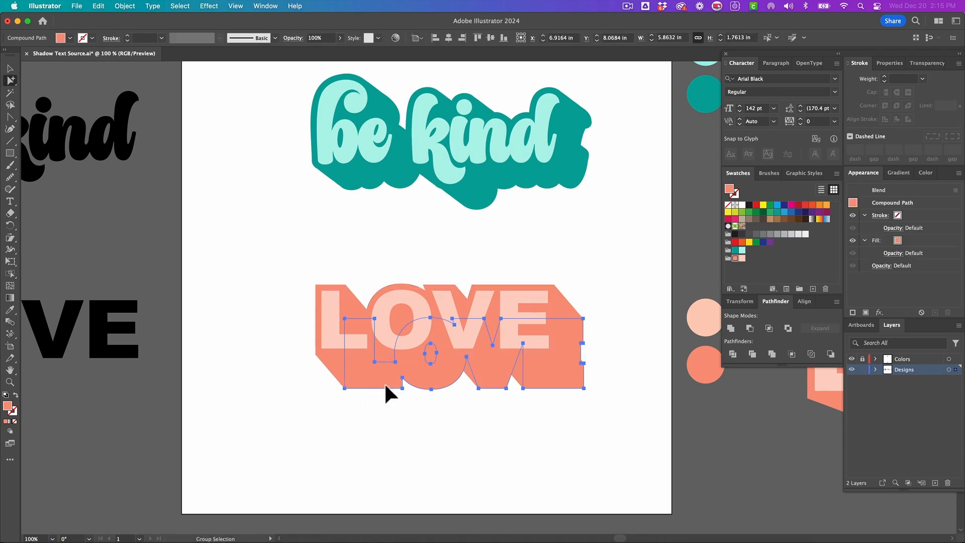
left_click_drag(385, 384, 405, 385)
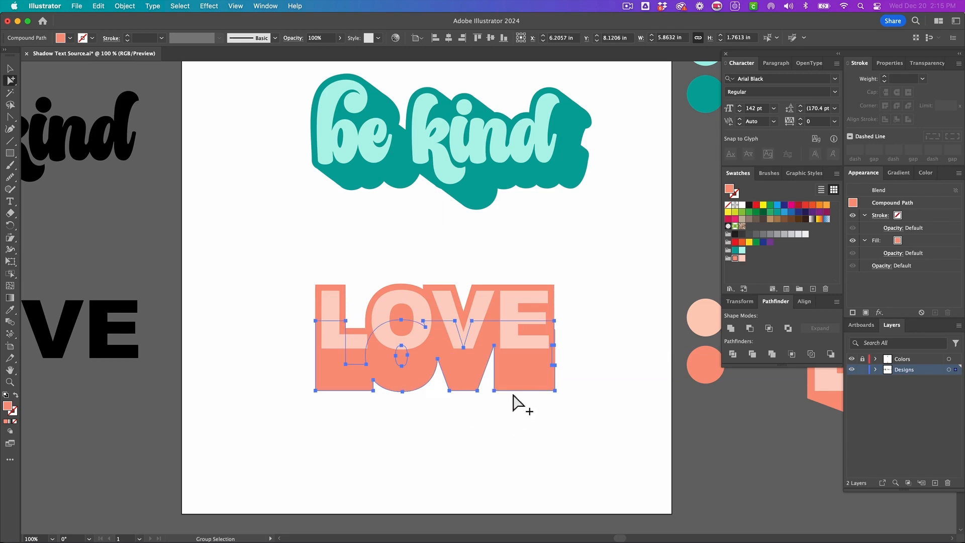
key("v")
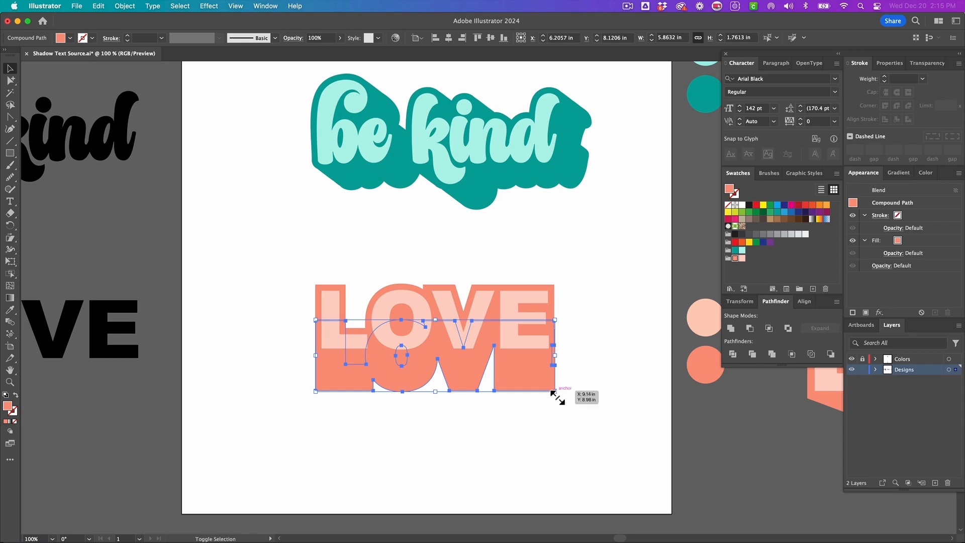
left_click_drag(559, 397, 523, 384)
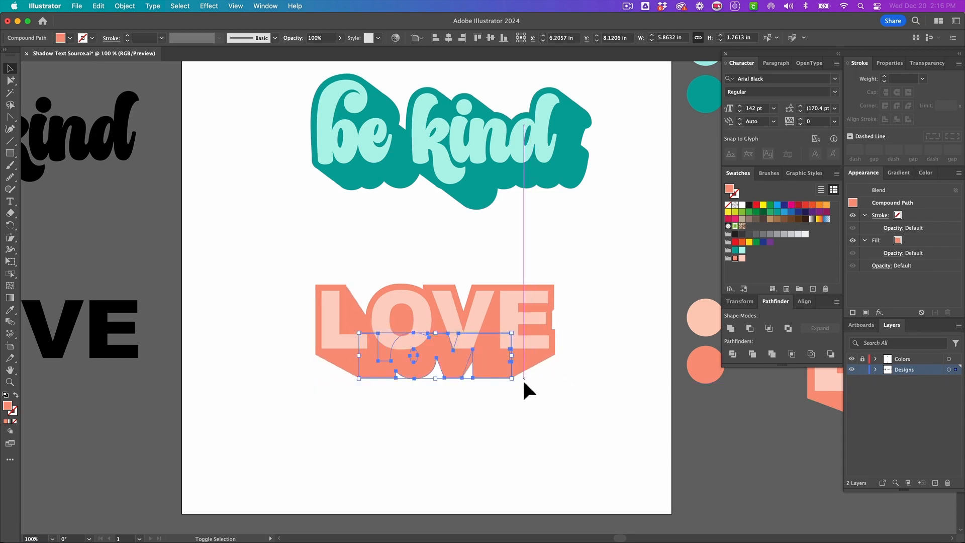
- Reposition the shrunken end shape so it sits just below the letters
key("a")
left_click(482, 381)
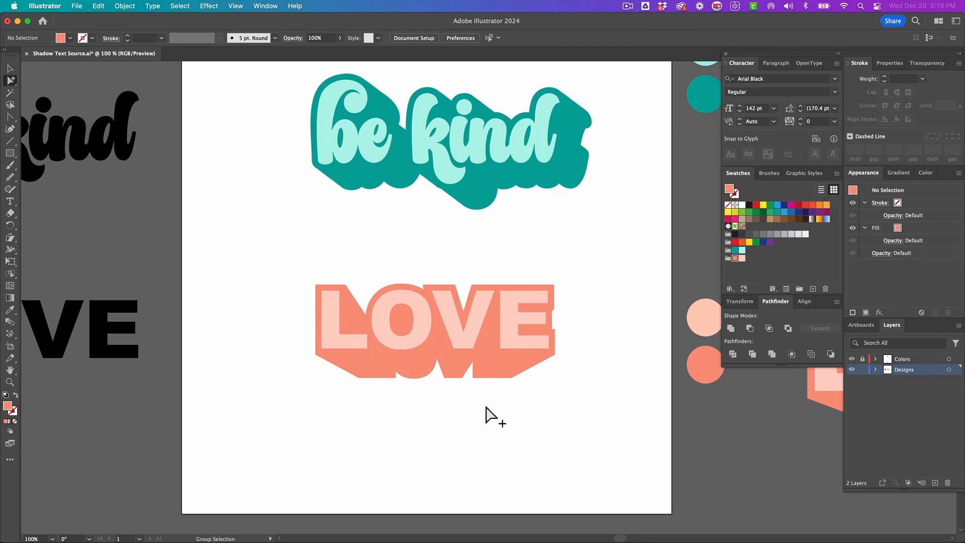
left_click_drag(491, 383, 492, 435)
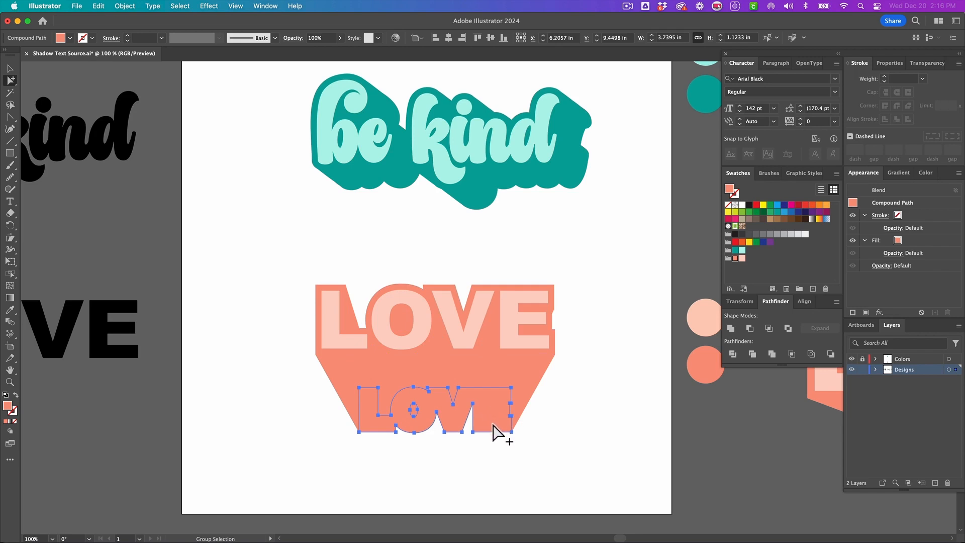
left_click_drag(493, 425, 491, 357)
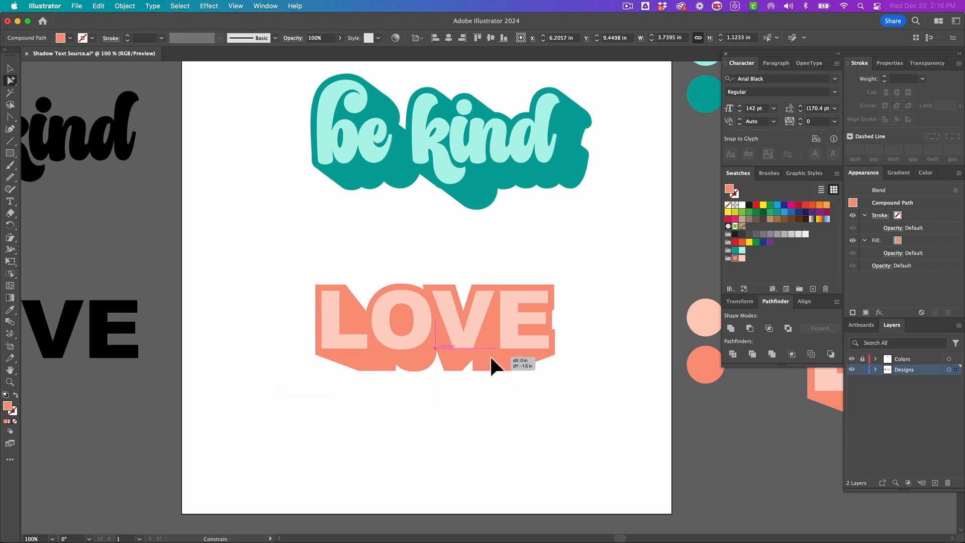
left_click_drag(490, 359, 491, 360)
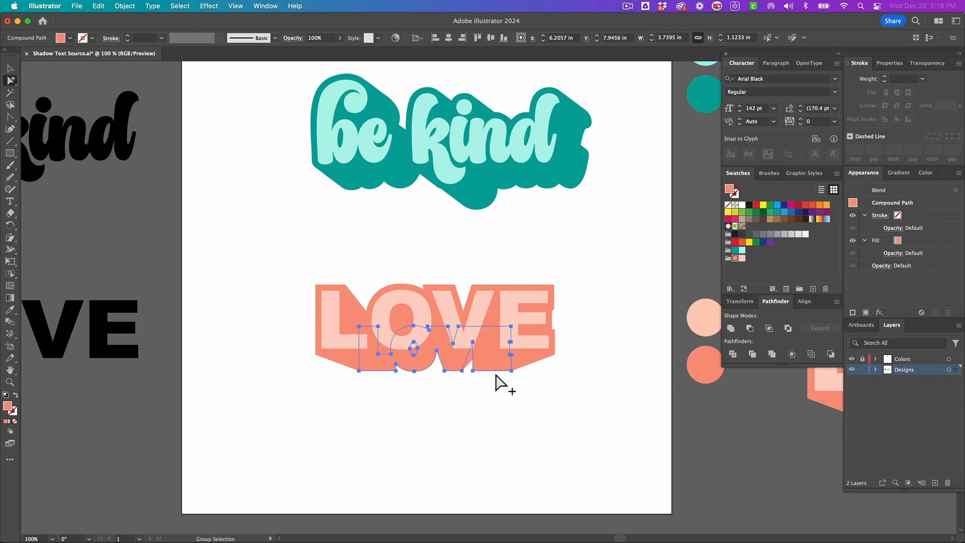
left_click(495, 380)
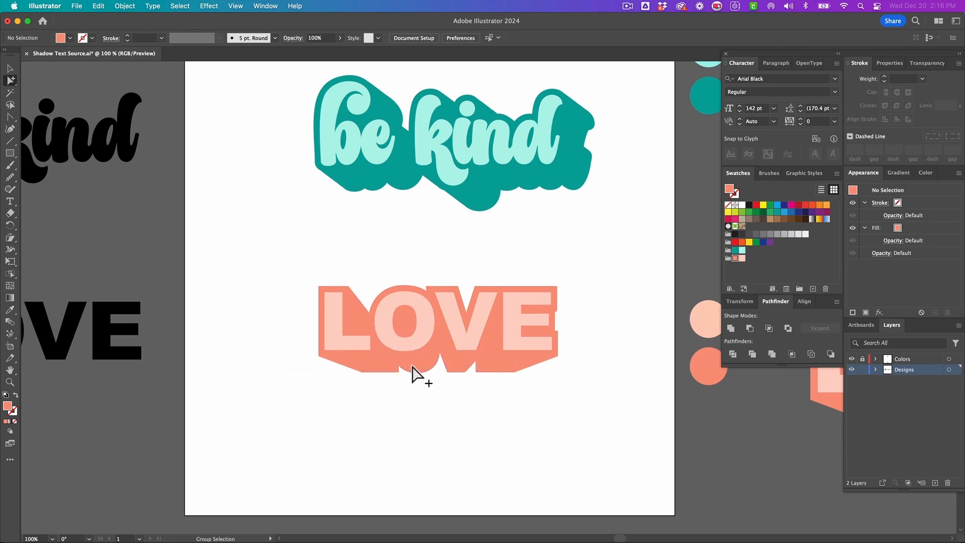
- Enter the blend group and expand the blend into separate shapes
double_click(432, 369)
left_click(471, 373)
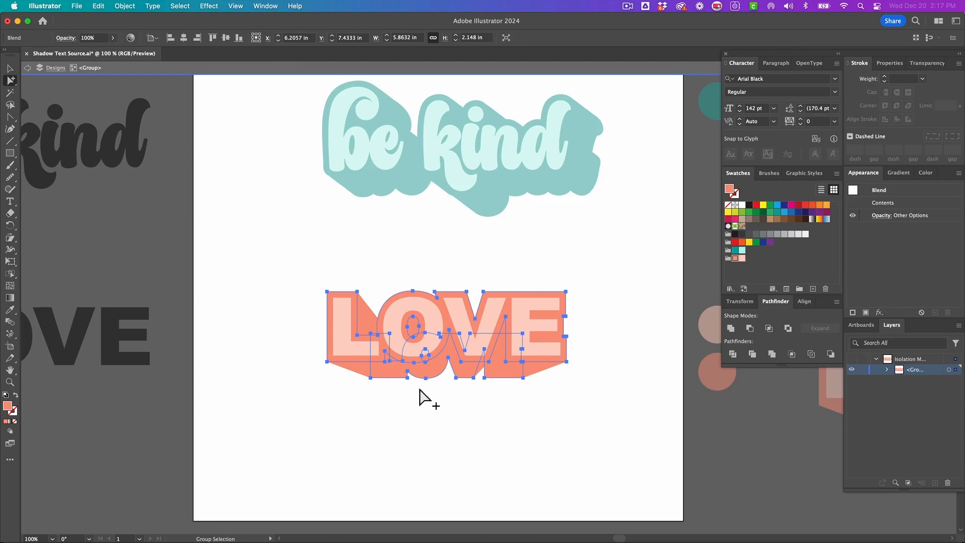
left_click(125, 6)
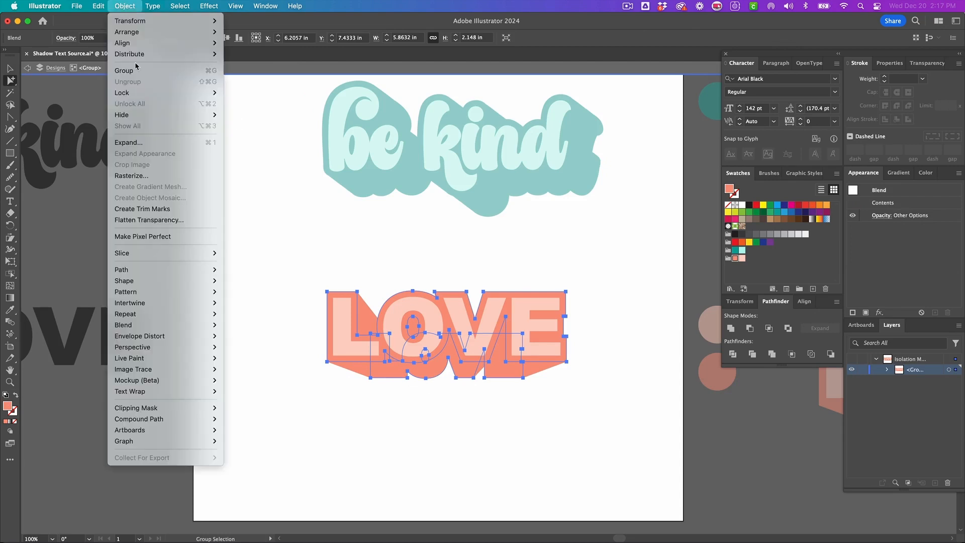
mouse_move(182, 326)
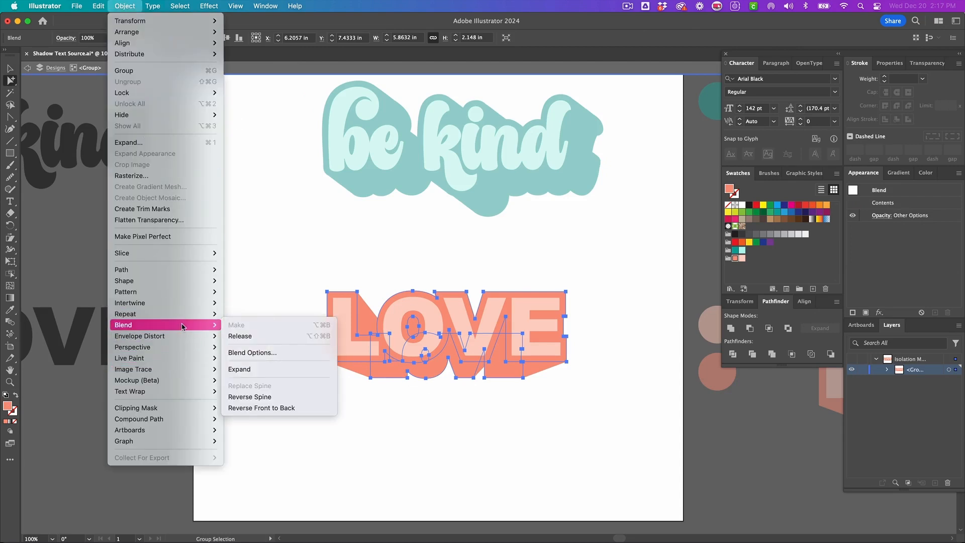
left_click(248, 369)
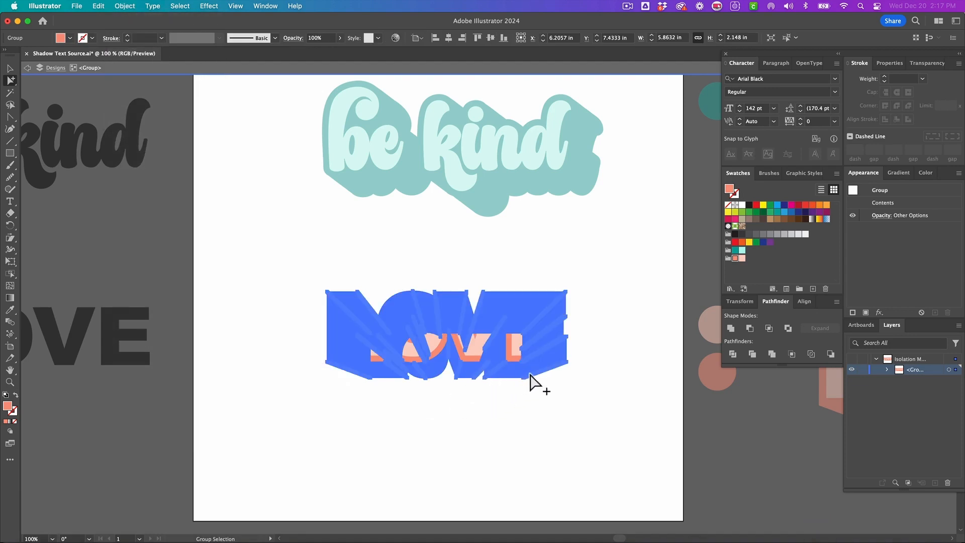
- Unite the expanded blend shapes into one coral shadow shape
key("super+equal")
key("super+equal")
key("super+equal")
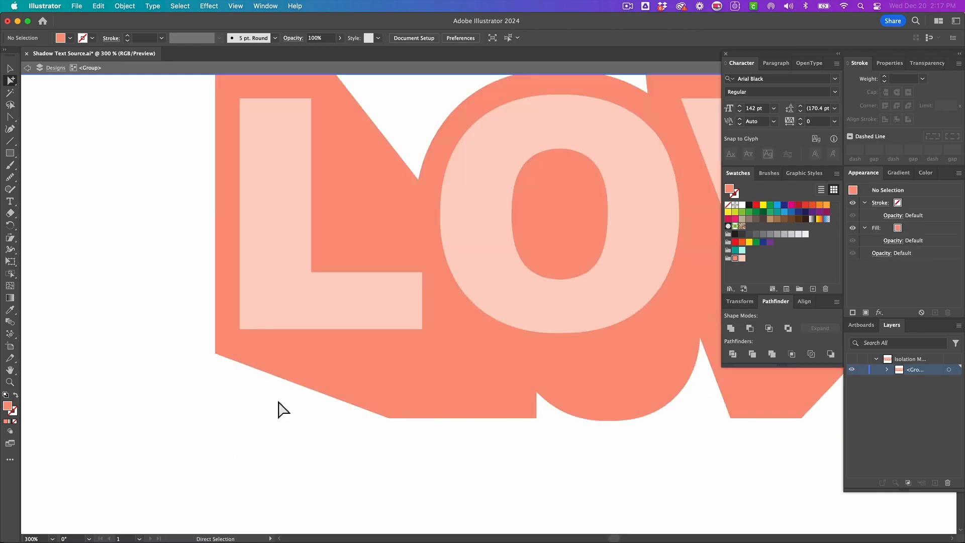
scroll(280, 400, "up", 5)
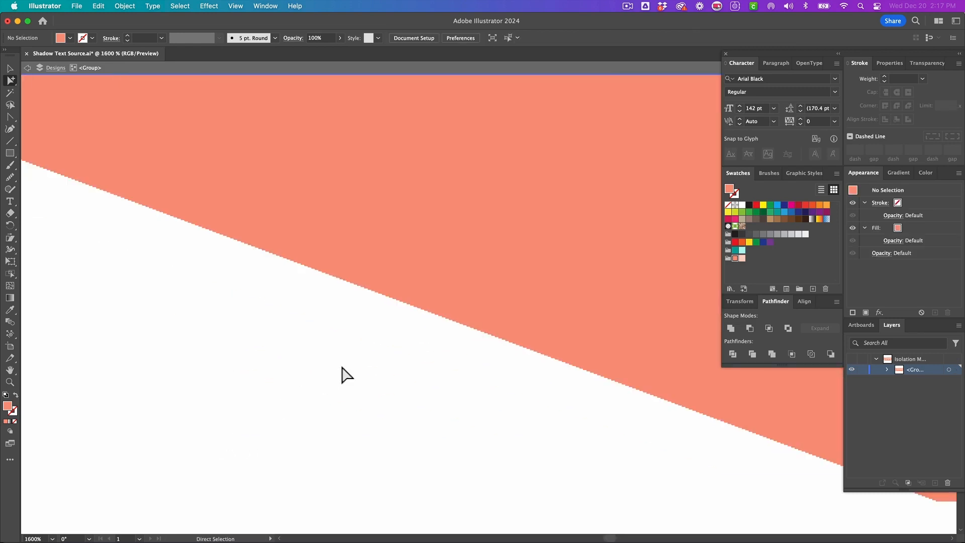
scroll(356, 288, "up", 2)
scroll(393, 391, "down", 8)
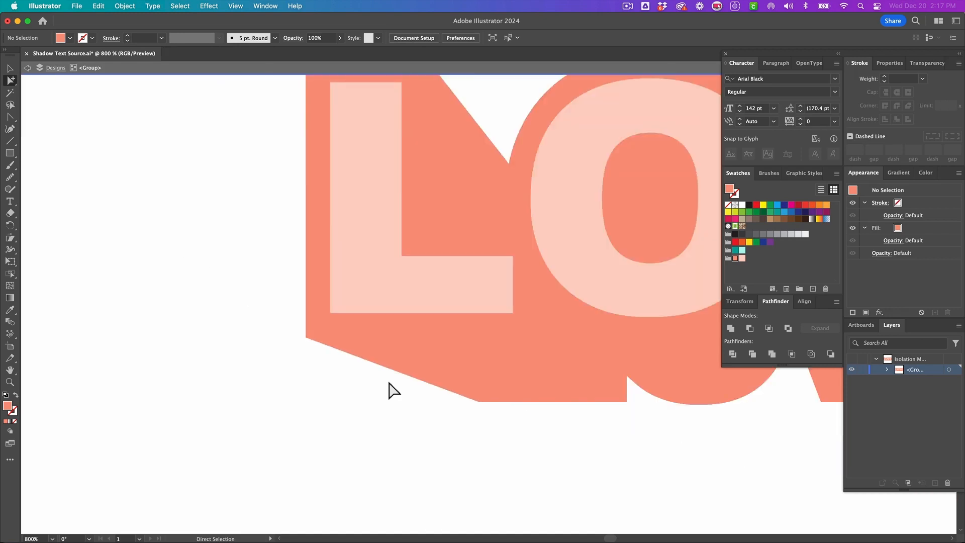
left_click(507, 375)
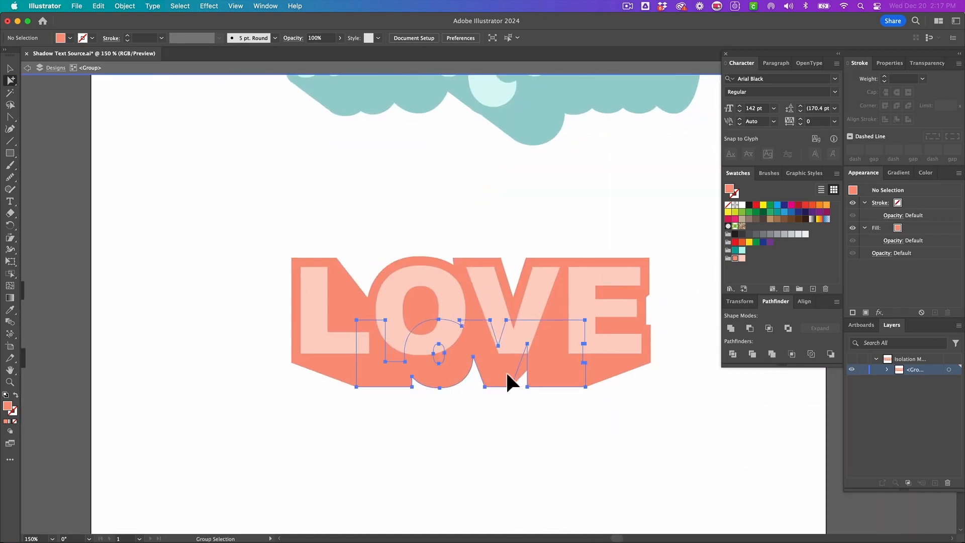
left_click(505, 371)
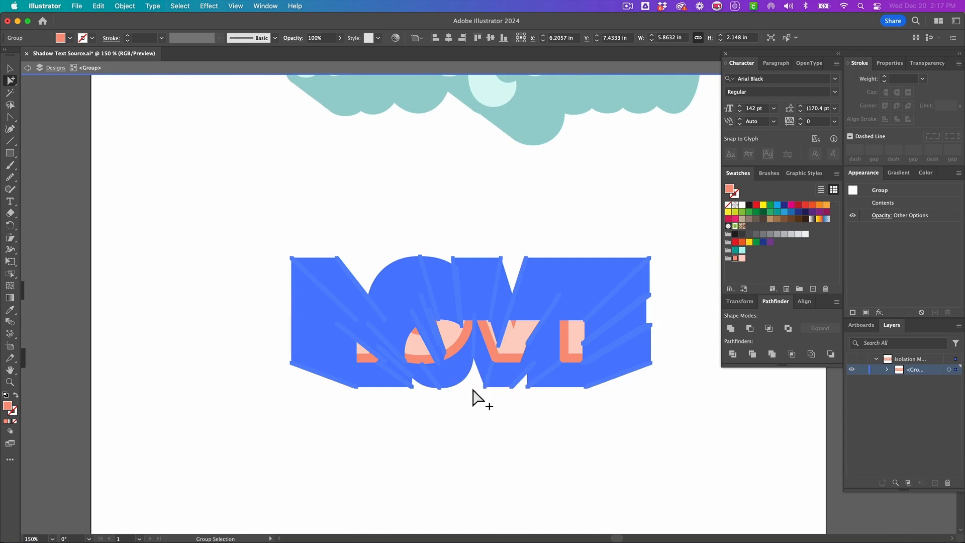
left_click(729, 331)
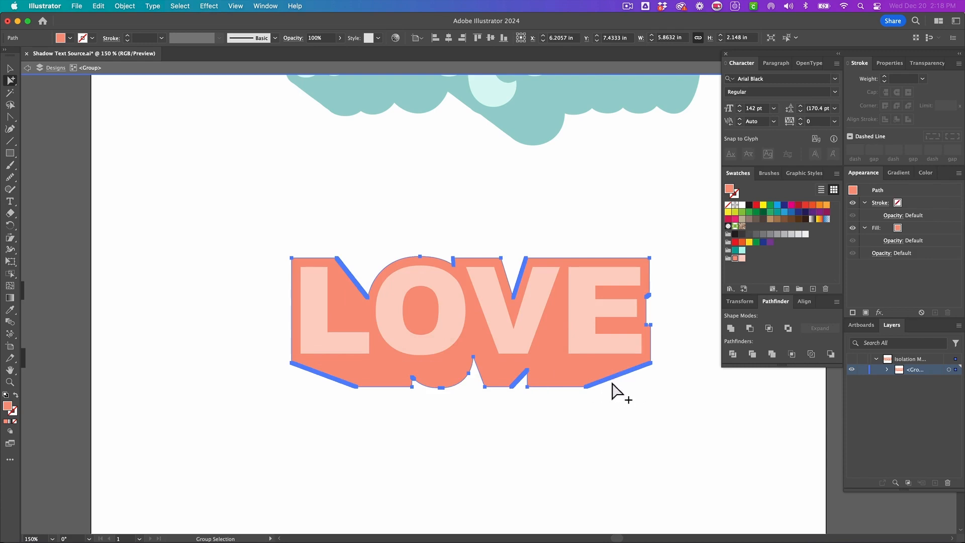
- Zoom in to inspect the united shadow's lower edges
scroll(631, 390, "up", 7)
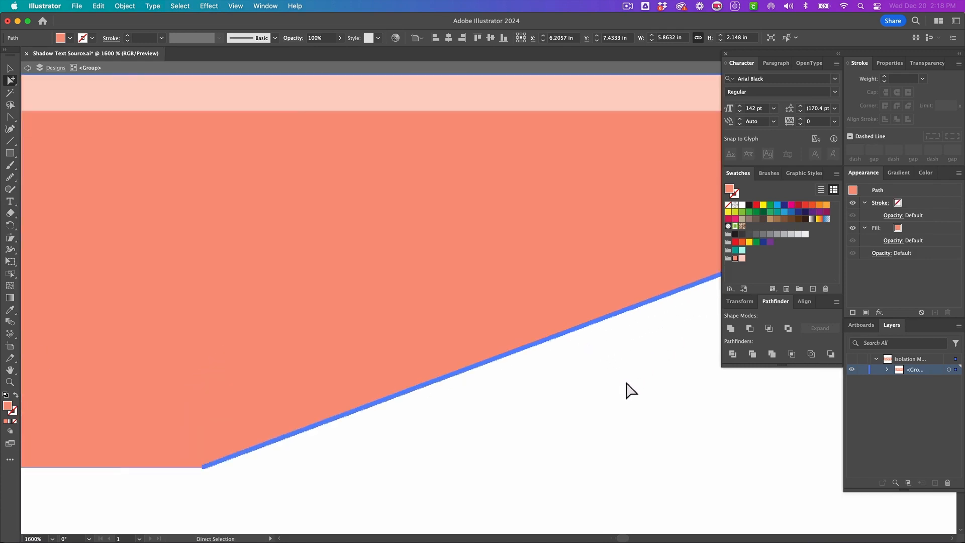
scroll(530, 348, "up", 3)
left_click(417, 287, "alt")
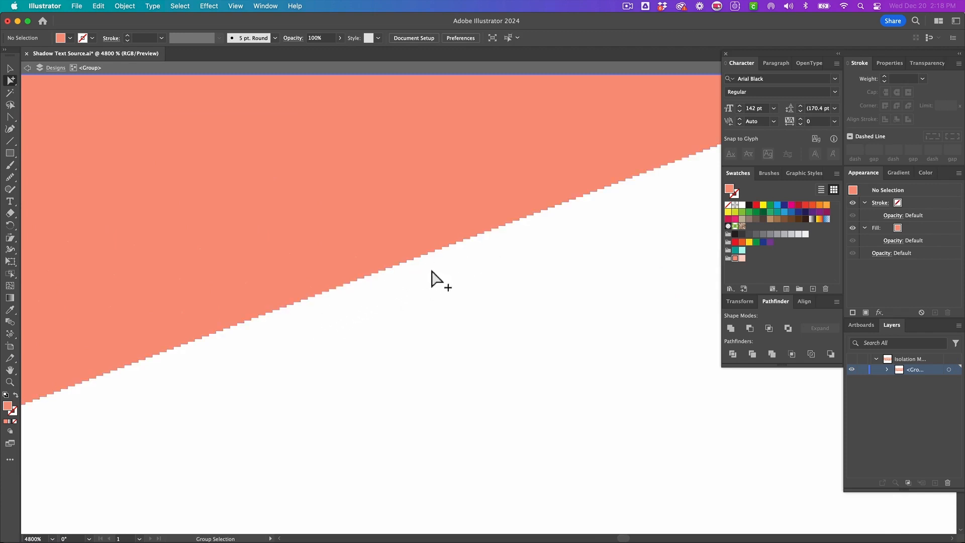
scroll(462, 288, "down", 10)
left_click(417, 323)
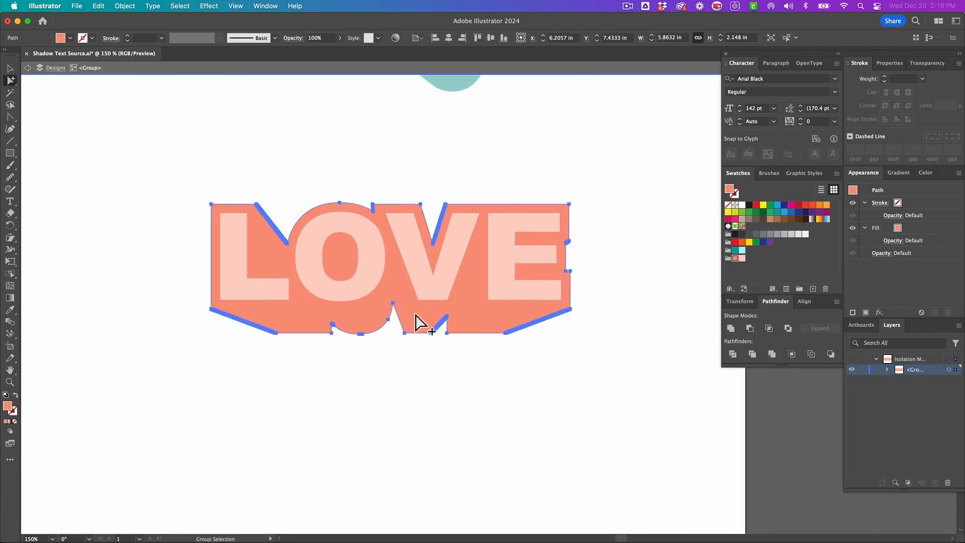
left_click(433, 365)
left_click(473, 325)
- Smooth the shadow's lower edge with the Smooth tool
left_click(9, 178)
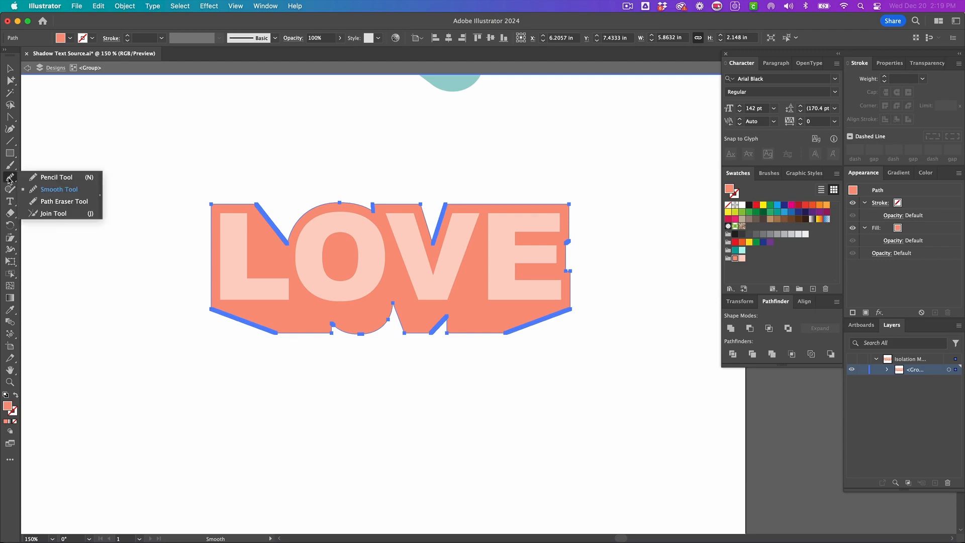
left_click(57, 196)
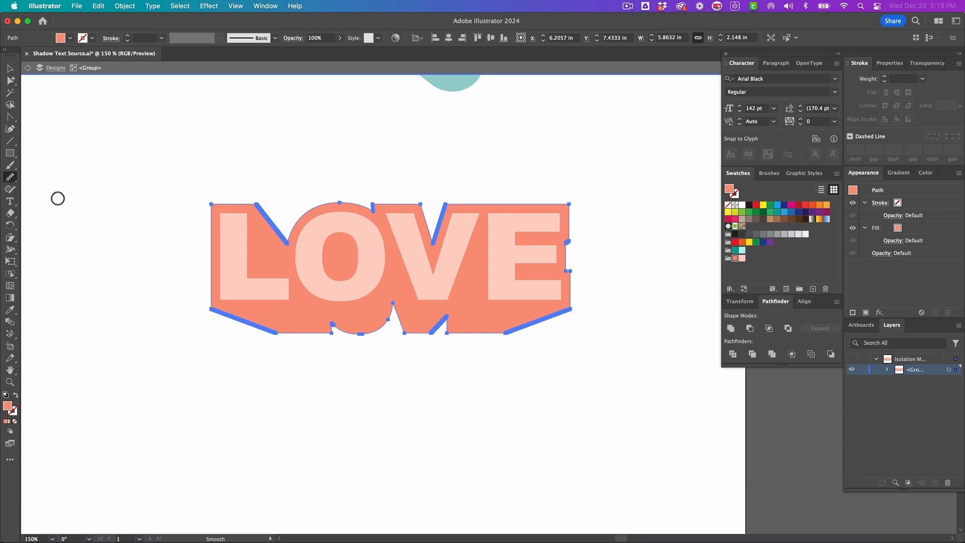
double_click(9, 179)
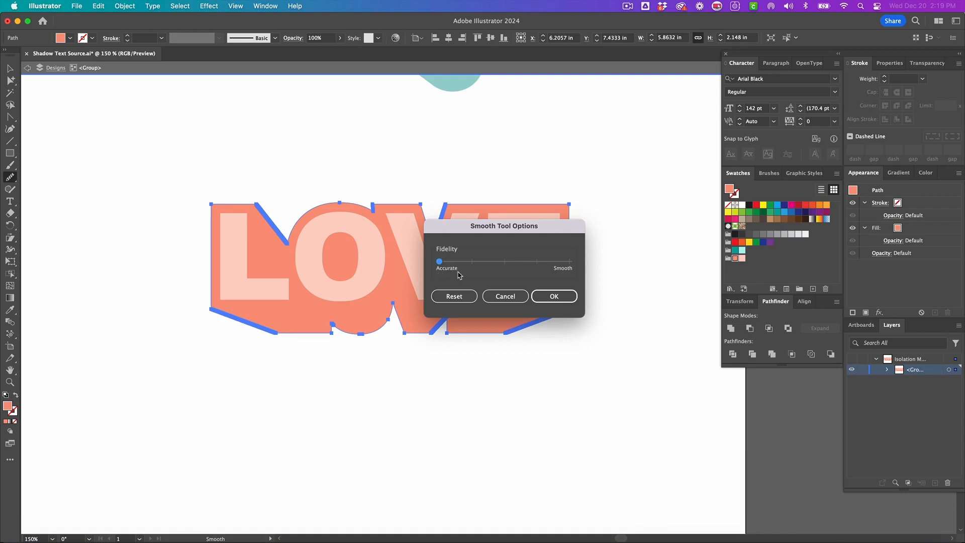
left_click(553, 297)
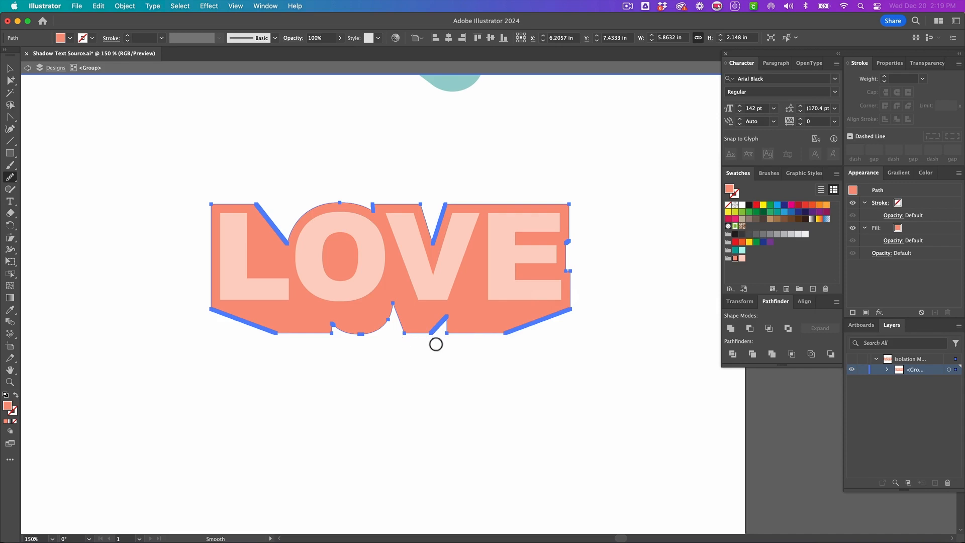
left_click_drag(436, 344, 534, 333)
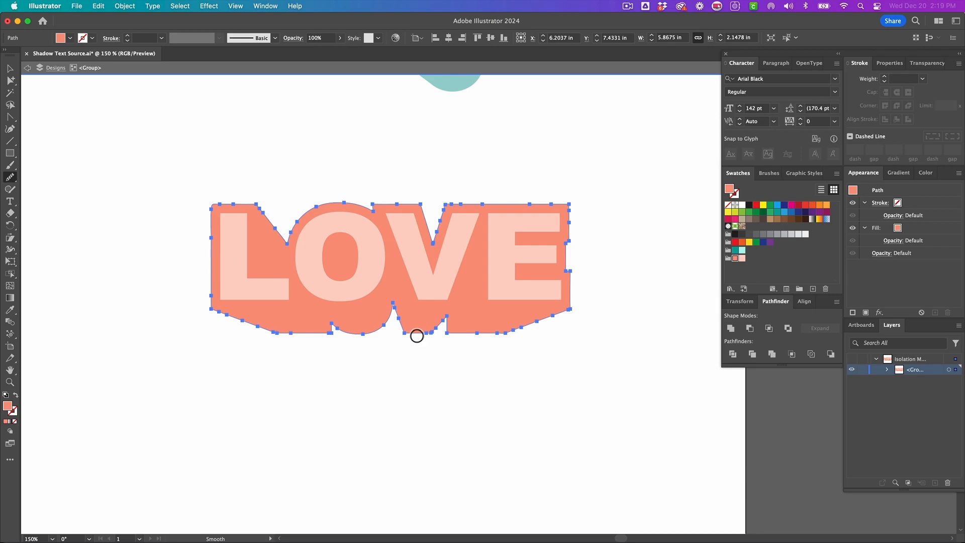
- Simplify the coral shadow path with Simplify Curve at 94% and Corner Point Angle Threshold at 180°
scroll(416, 336, "left", 1)
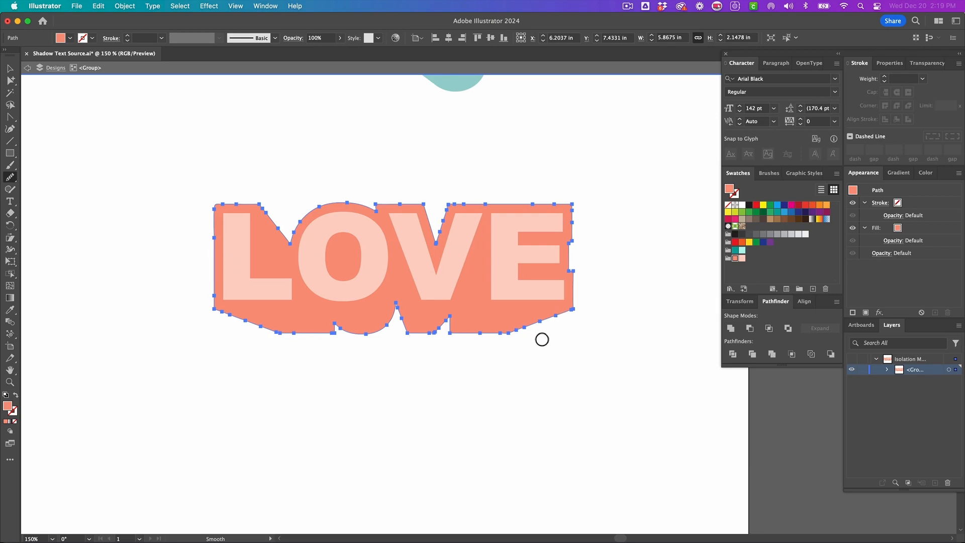
key("super+alt+s")
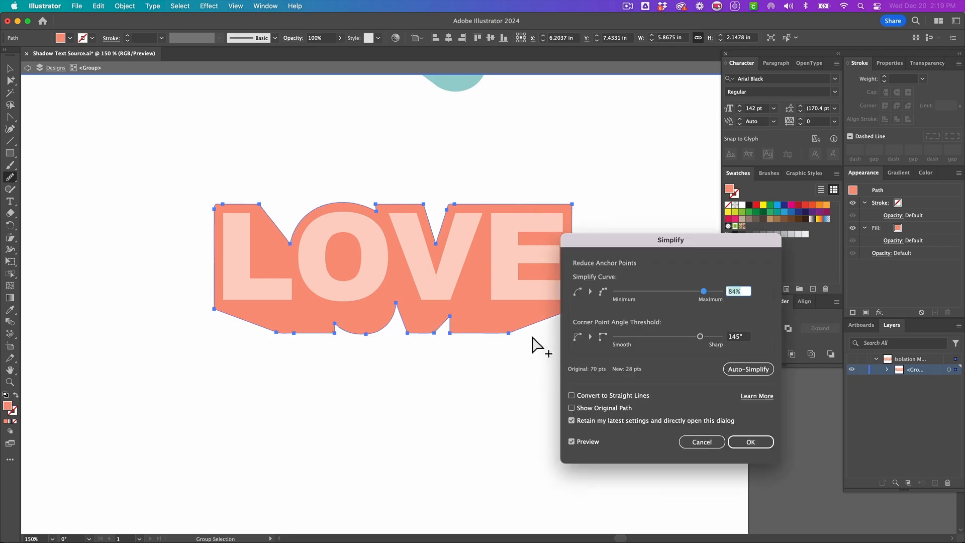
left_click_drag(632, 245, 511, 216)
left_click_drag(579, 308, 612, 310)
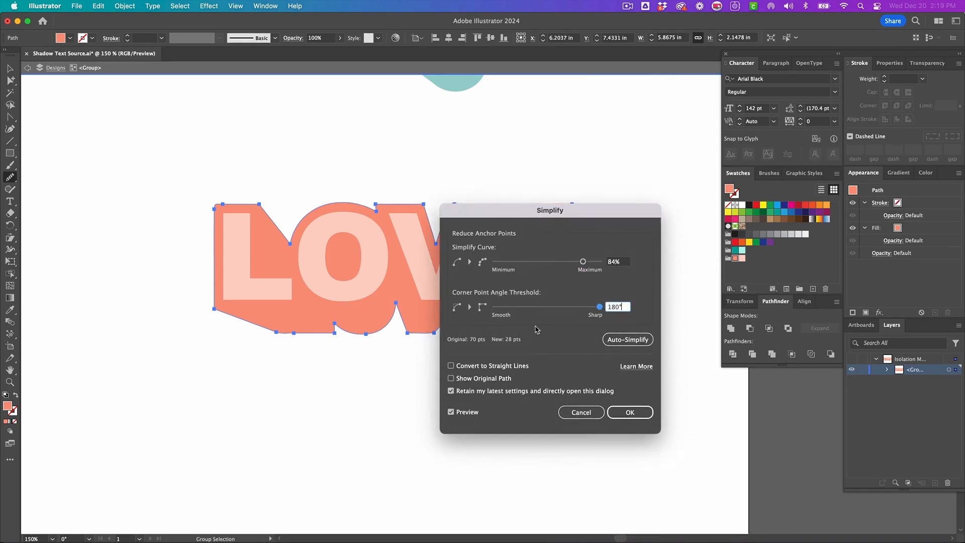
left_click_drag(470, 221, 483, 261)
left_click_drag(595, 307, 599, 312)
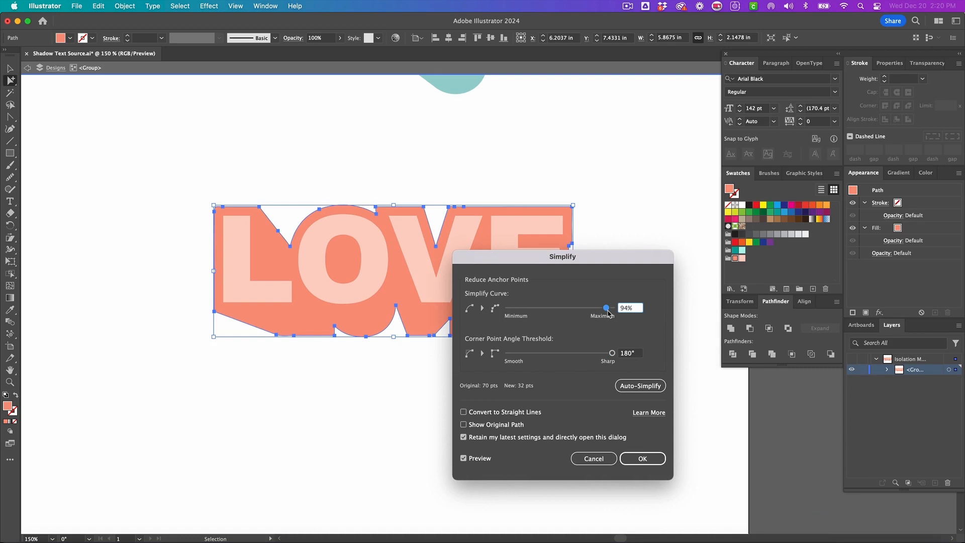
left_click_drag(608, 314, 605, 313)
left_click(633, 461)
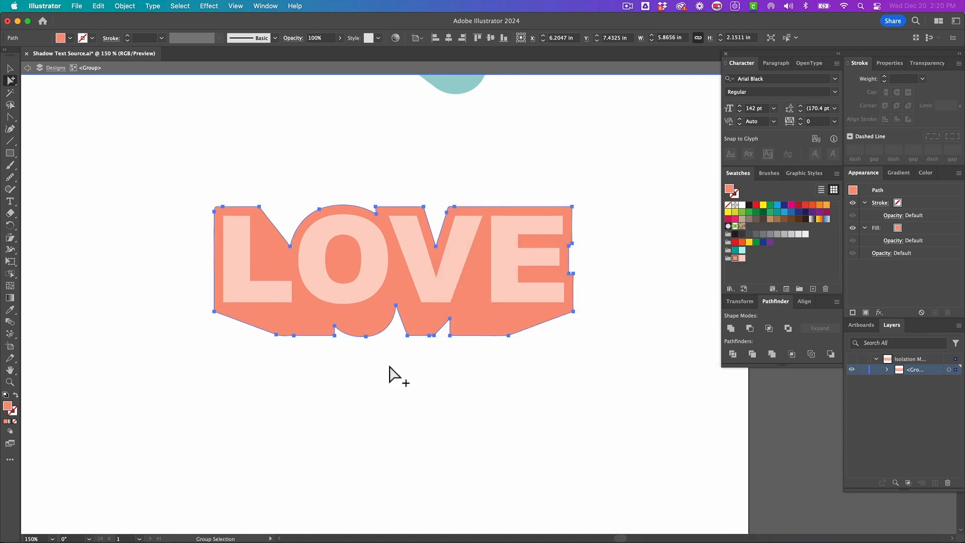
- Convert the shadow's rounded top-left corner anchor into a corner point by retracting its handles
scroll(347, 360, "up", 3)
key("v")
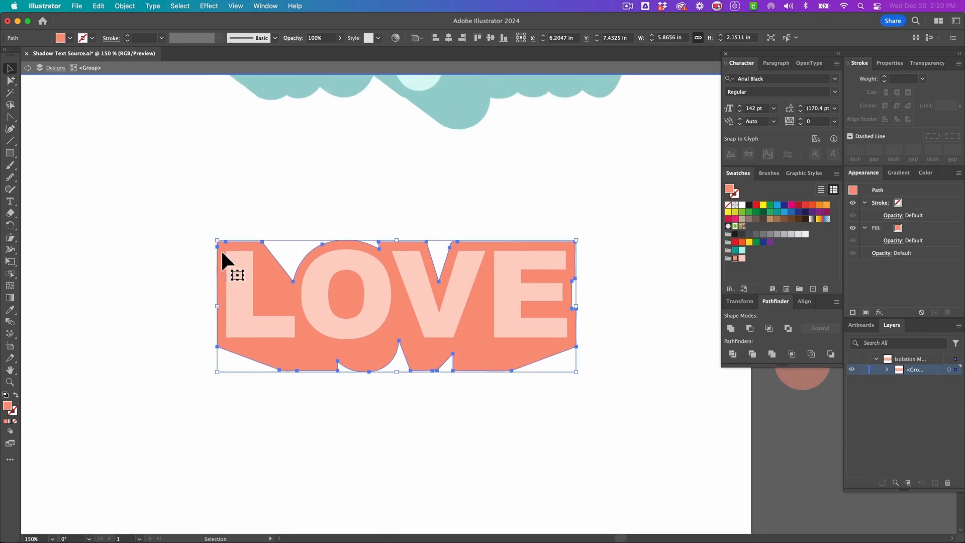
scroll(206, 244, "up", 6)
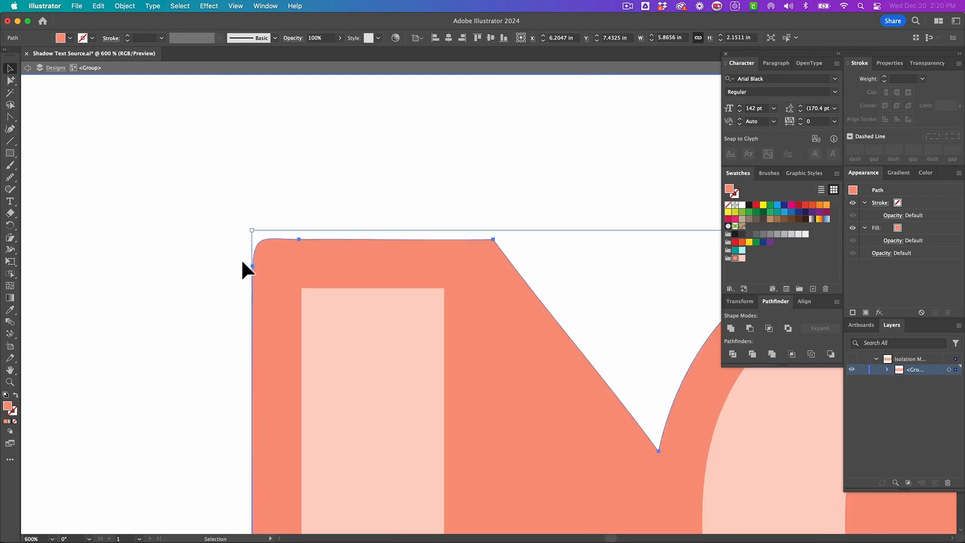
scroll(241, 262, "up", 3)
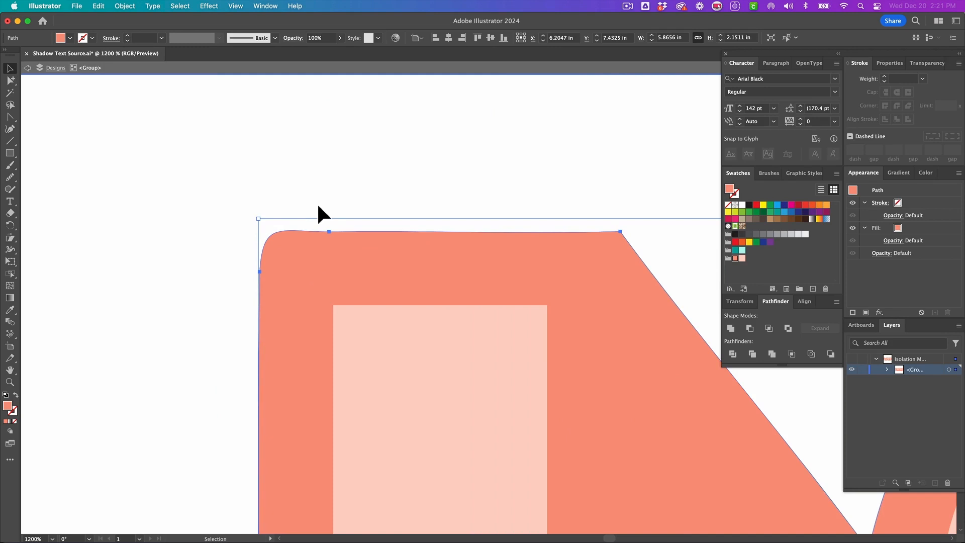
left_click(310, 214)
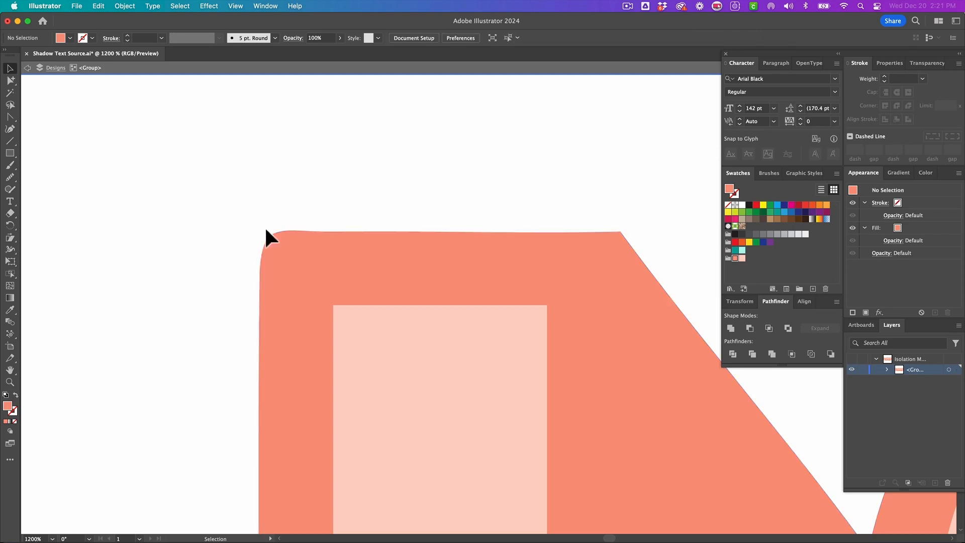
key("shift+c")
left_click(306, 229)
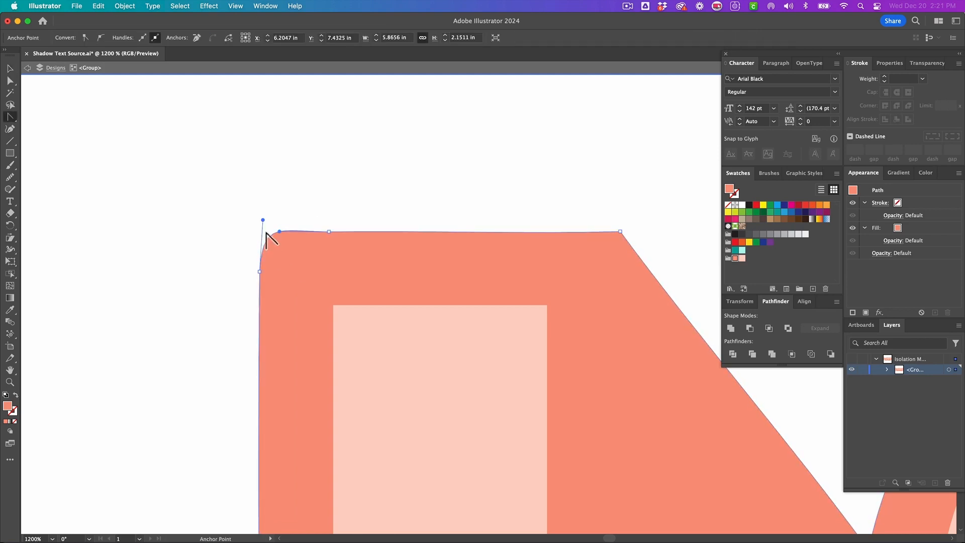
left_click_drag(262, 220, 282, 234)
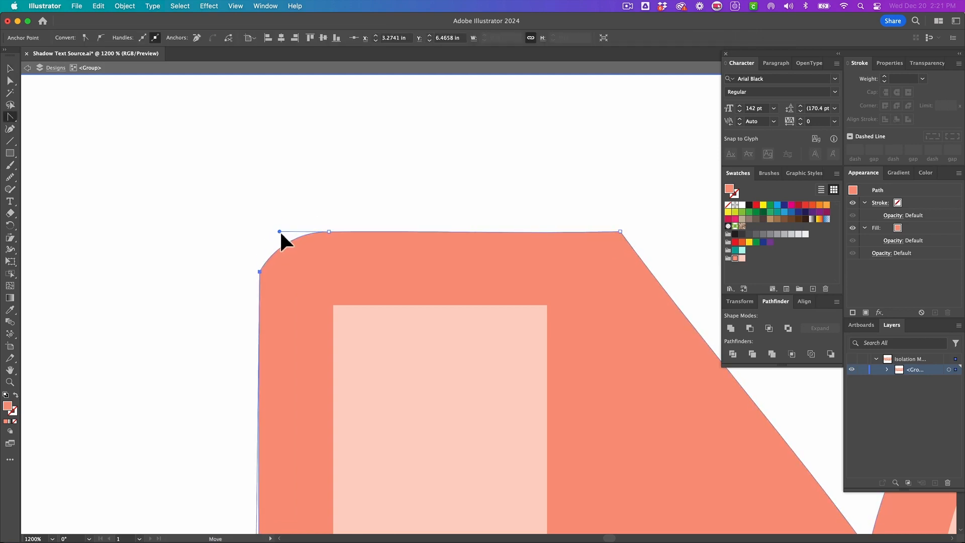
left_click(280, 231)
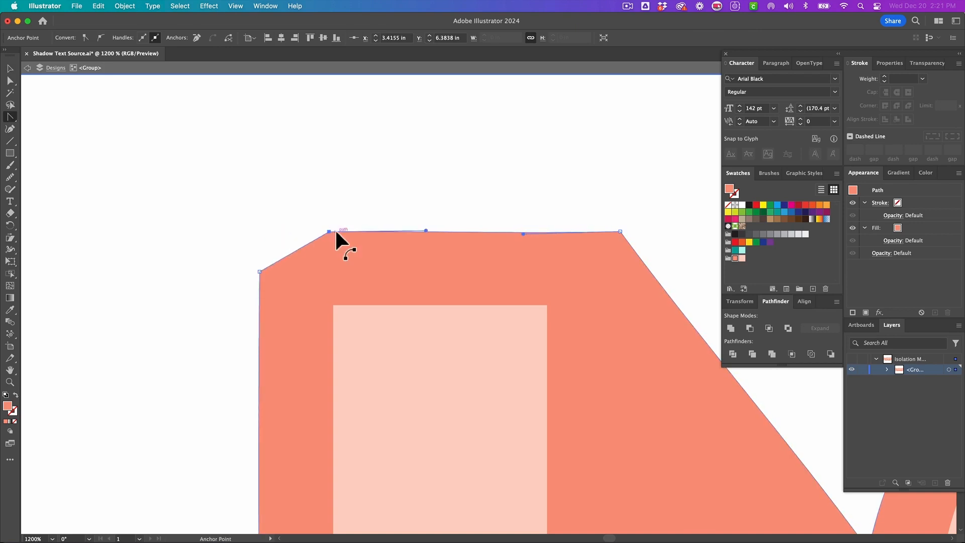
- Align the two top-left corner anchors to the top and delete the extra anchor to square the corner
key("a")
left_click(235, 265)
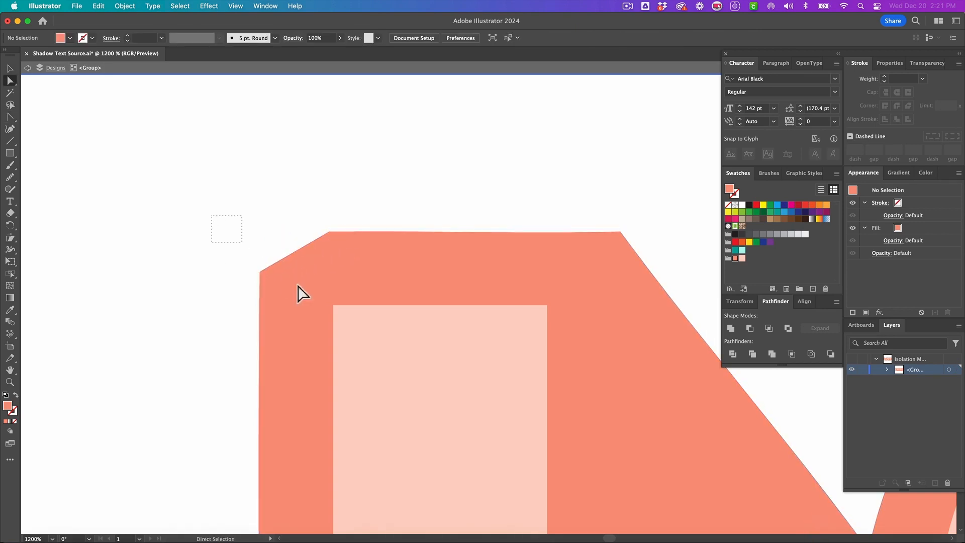
left_click_drag(302, 294, 389, 289)
left_click(804, 301)
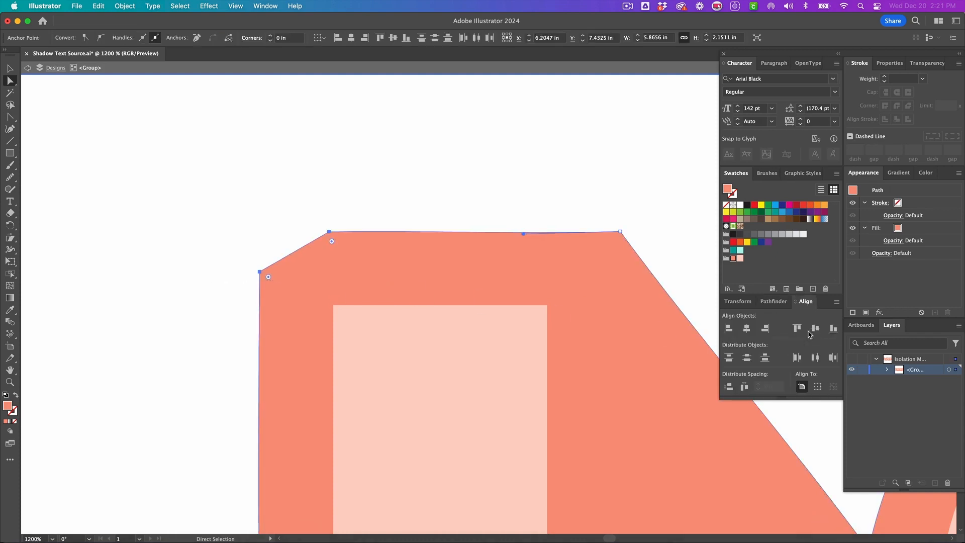
left_click(797, 328)
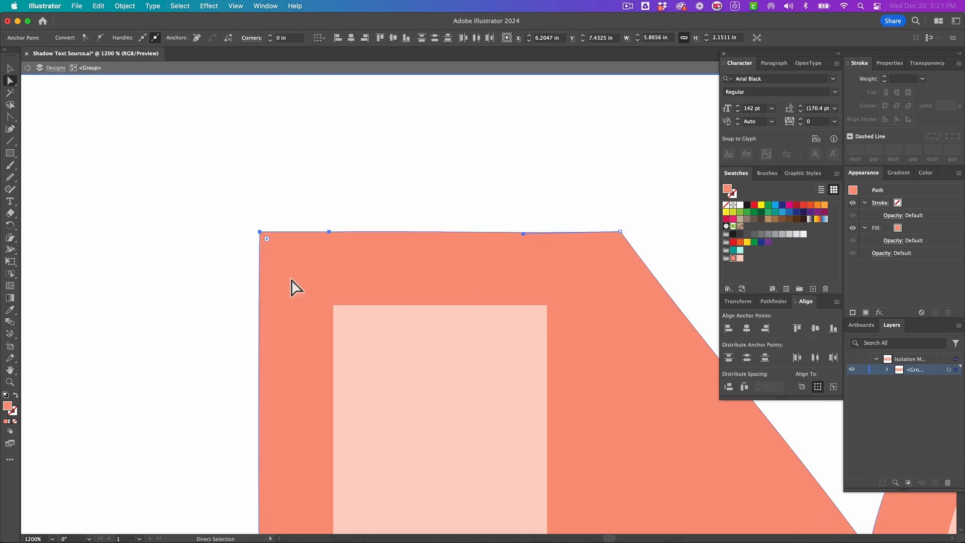
key("minus")
left_click(328, 231)
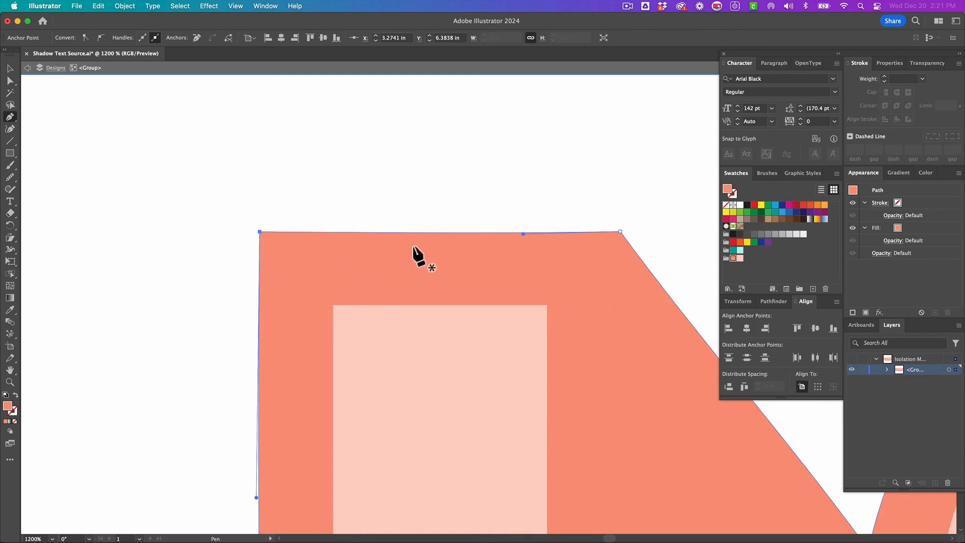
- Convert the remaining rounded anchors along the shadow's top edge, beside the V, into sharp corner points
key("shift+c")
left_click(523, 232)
scroll(335, 243, "down", 6)
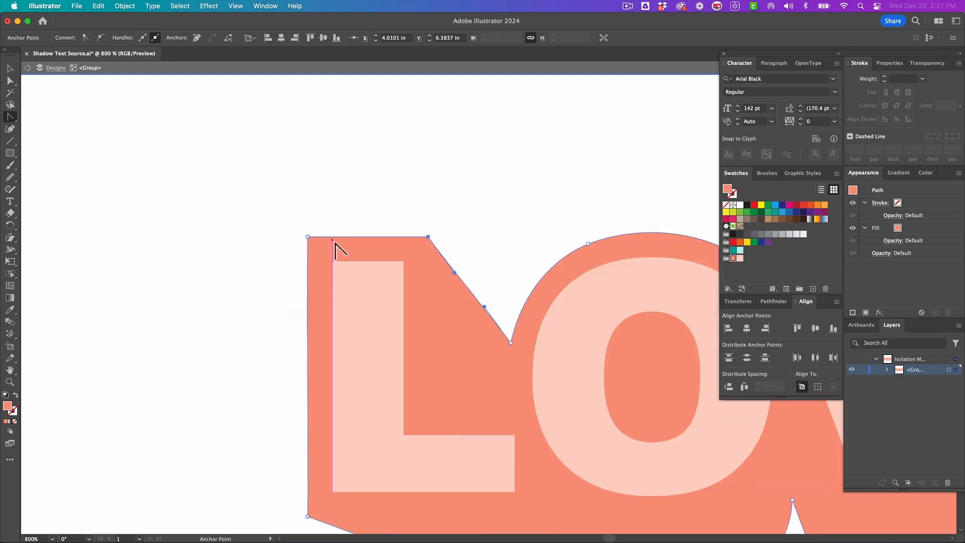
scroll(564, 247, "up", 4)
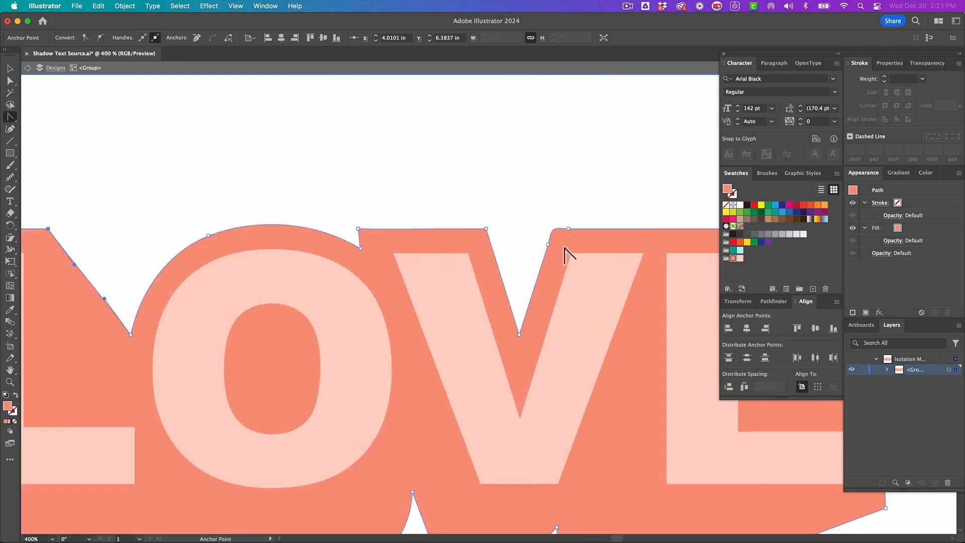
key("a")
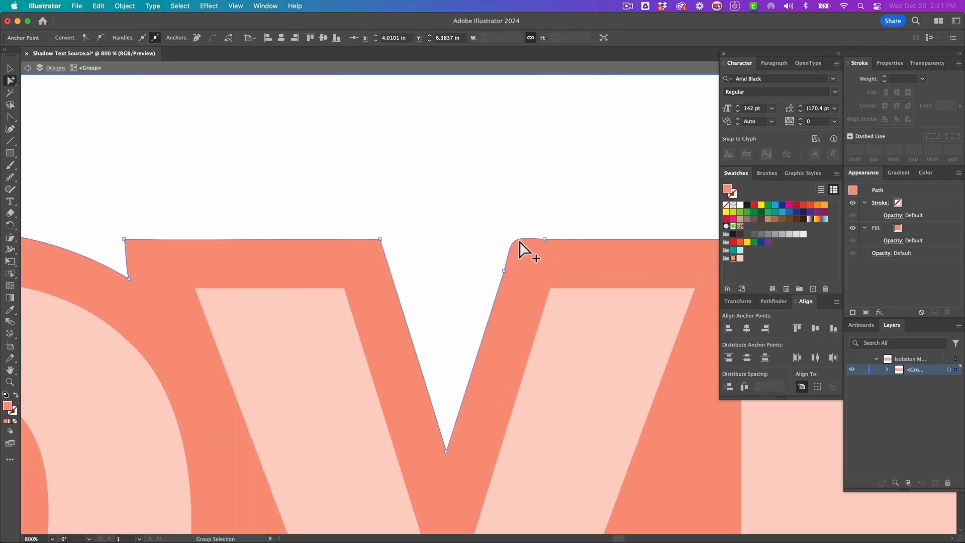
left_click(514, 231)
left_click(517, 241)
key("shift+c")
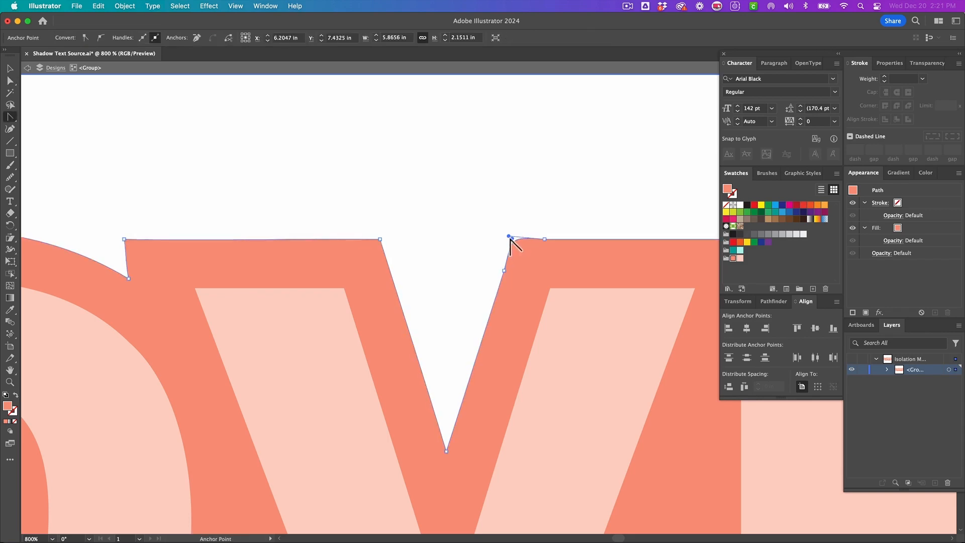
mouse_move(510, 236)
left_mouse_down()
mouse_move(516, 270)
mouse_move(514, 241)
left_mouse_up()
key("a")
left_click(504, 266)
key("p")
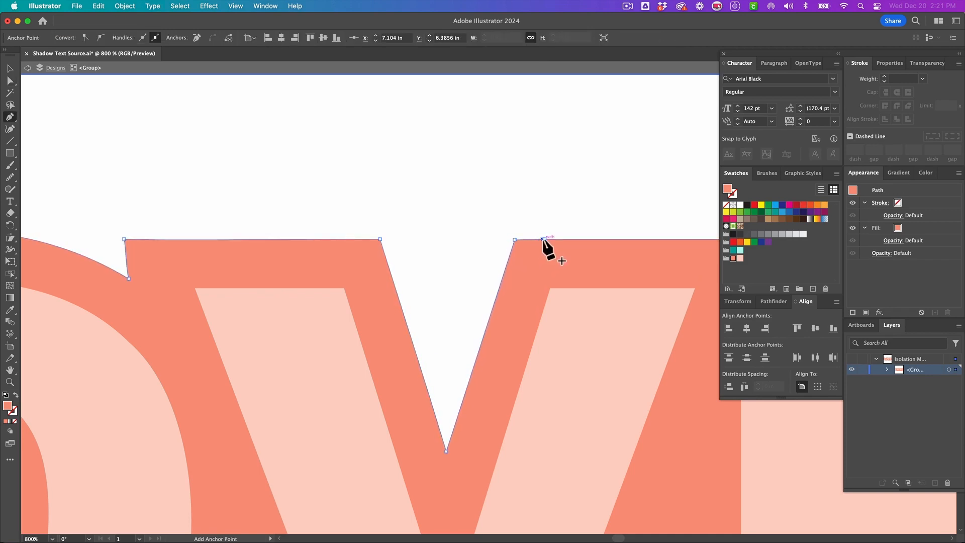
key("a")
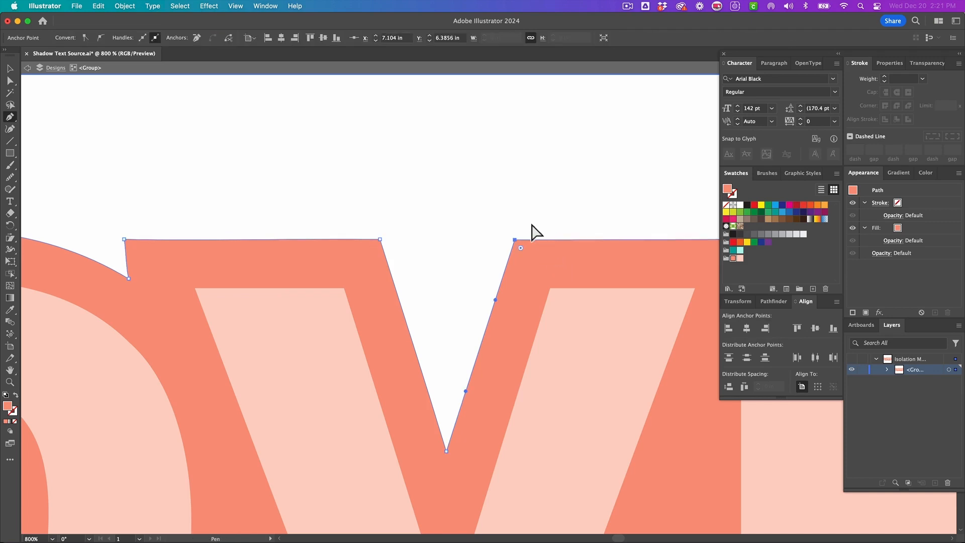
left_click(524, 225)
- Review the finished LOVE design, selecting its letters, and exit isolation mode
scroll(524, 231, "down", 6)
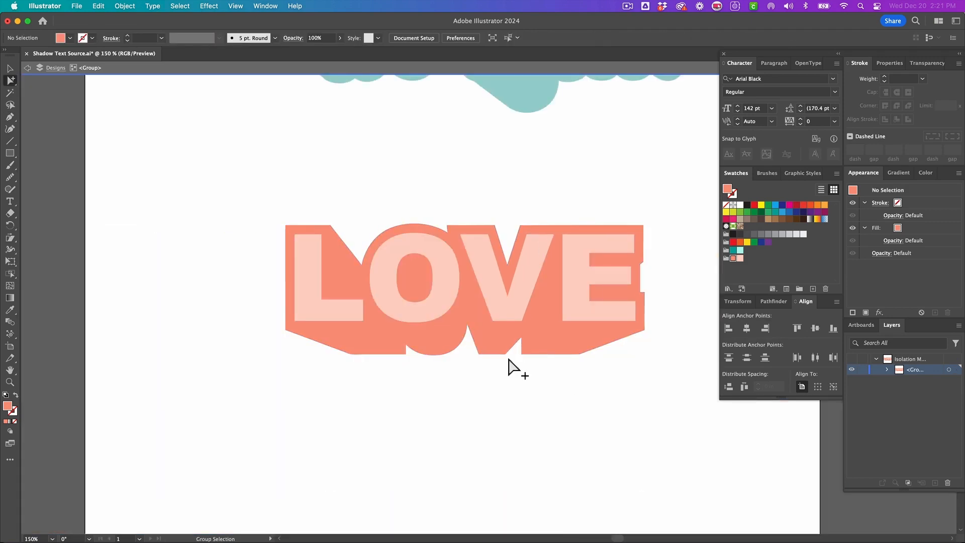
scroll(508, 360, "right", 3)
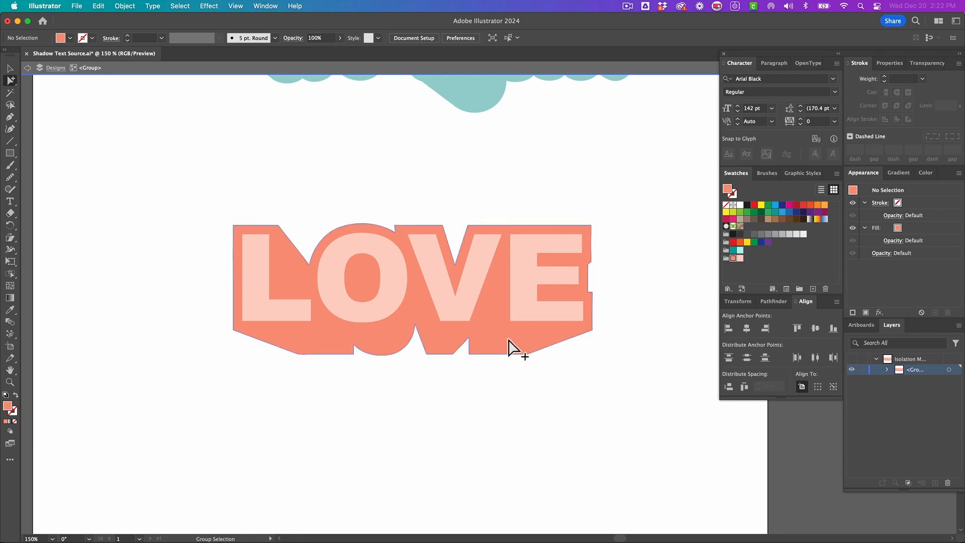
left_click(511, 346)
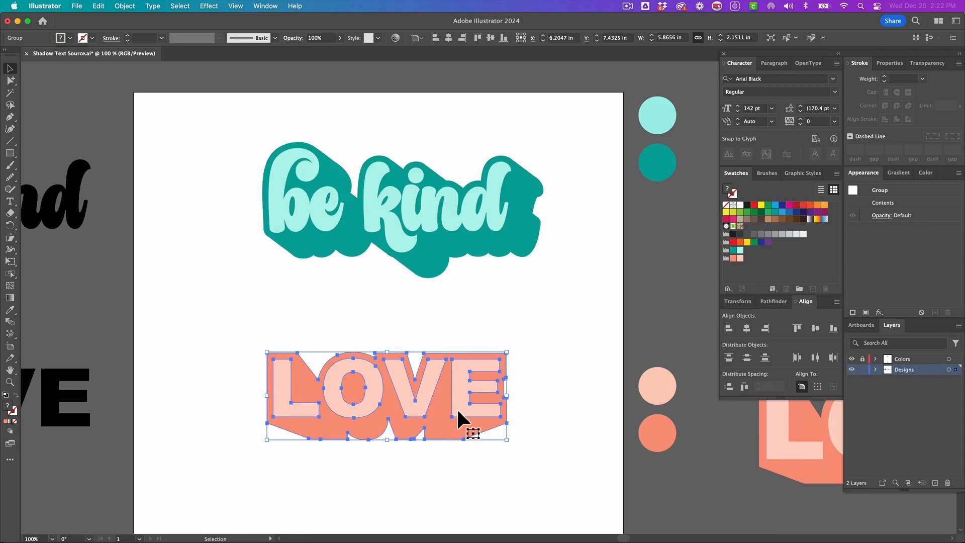
double_click(458, 409)
left_click(410, 404, "shift")
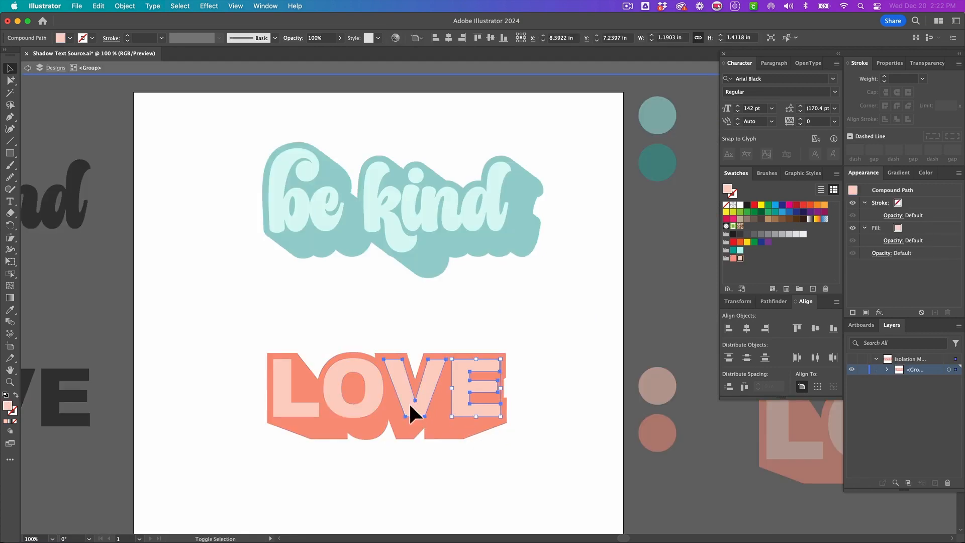
left_click(355, 413, "shift")
left_click(304, 409, "shift")
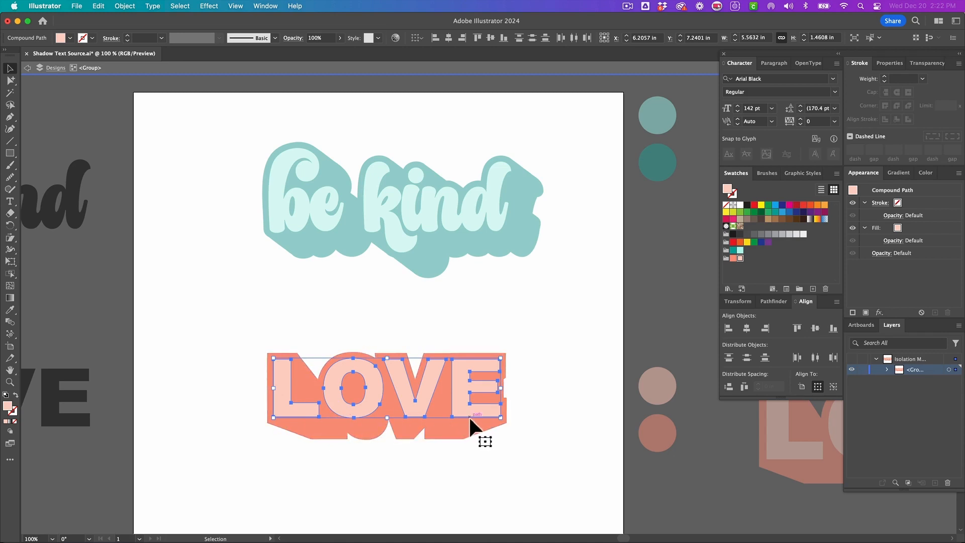
key("a")
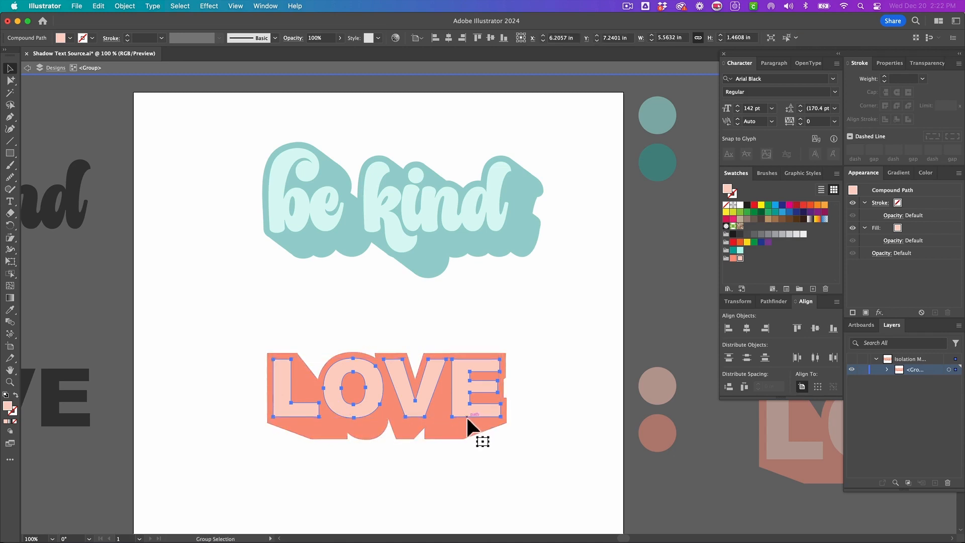
key("v")
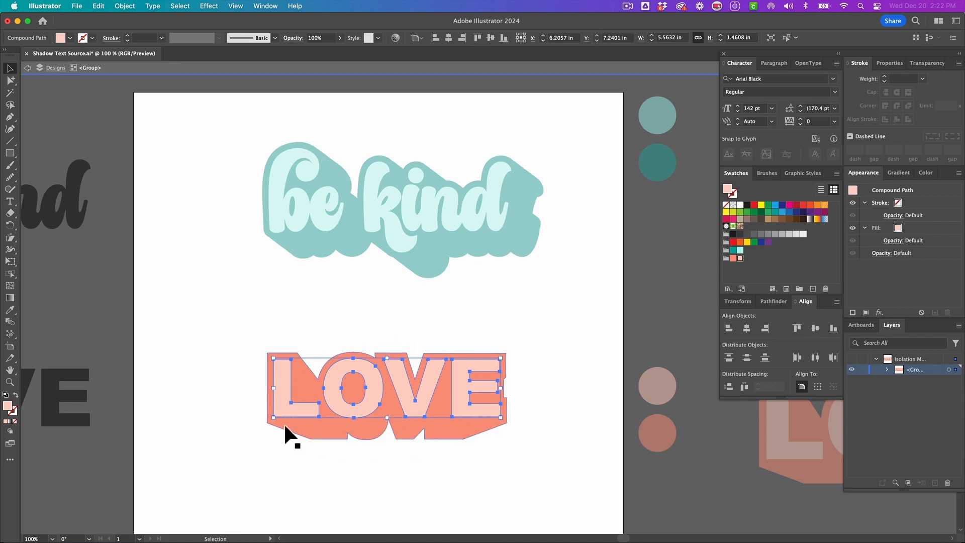
double_click(435, 453)
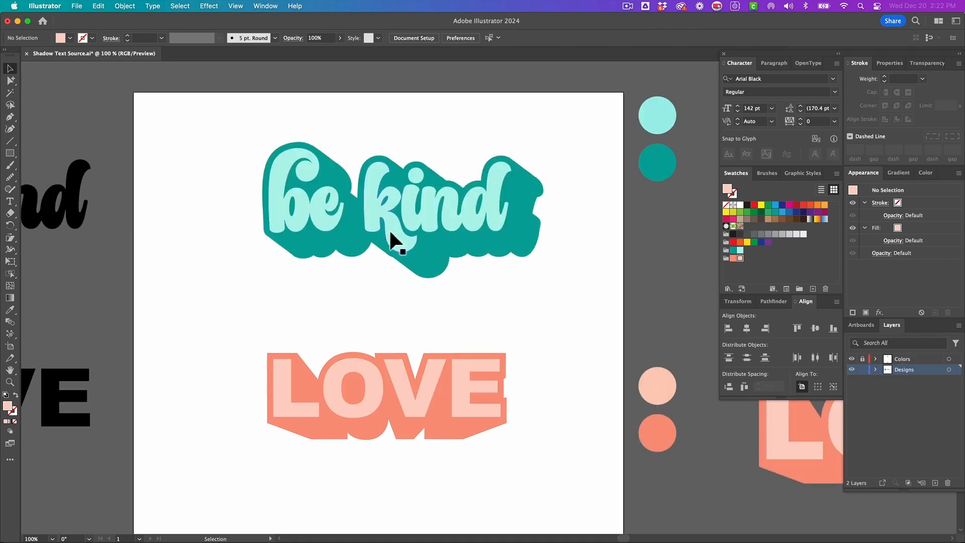
- Make the 'be kind' letters into a compound path and exit isolation mode
left_click(399, 228)
double_click(399, 229)
key("a")
triple_click(451, 224)
key("super+z")
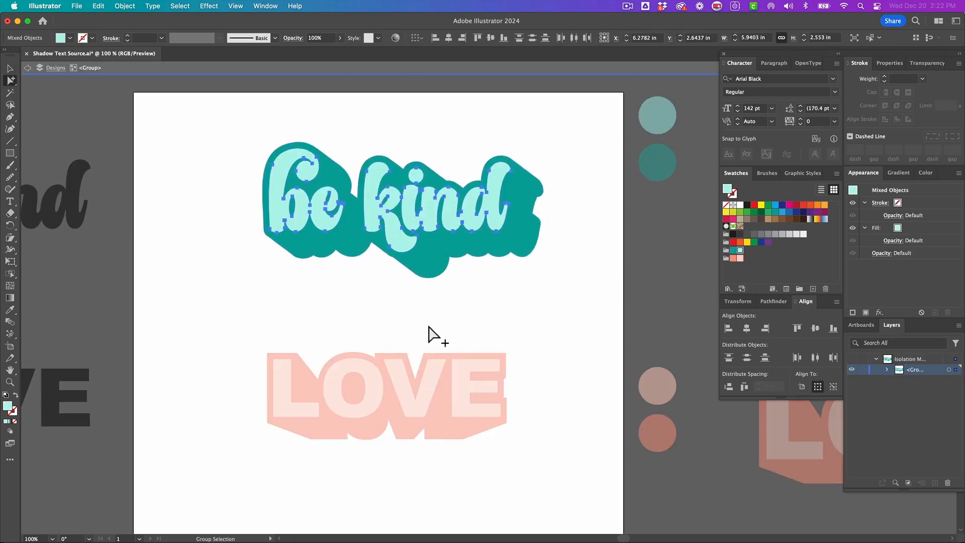
key("super+8")
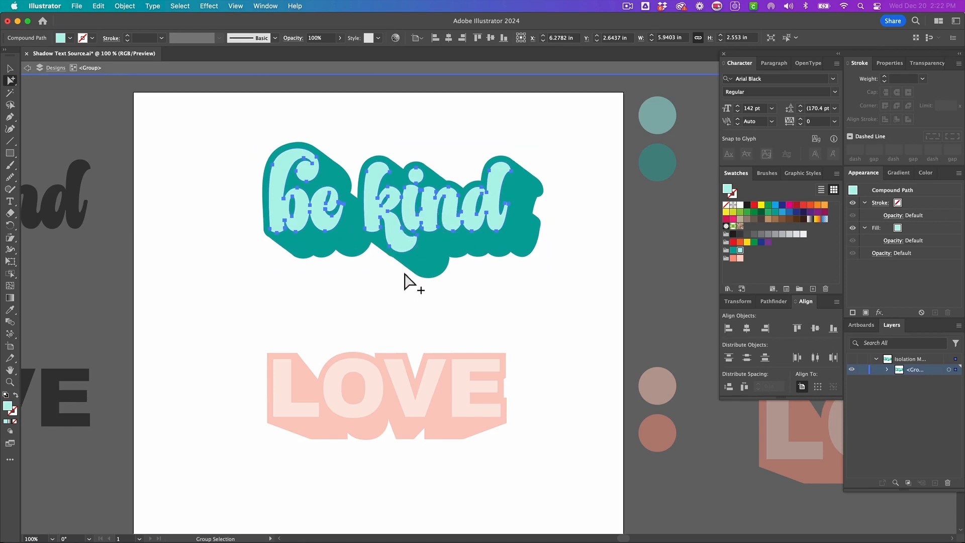
key("v")
double_click(382, 289)
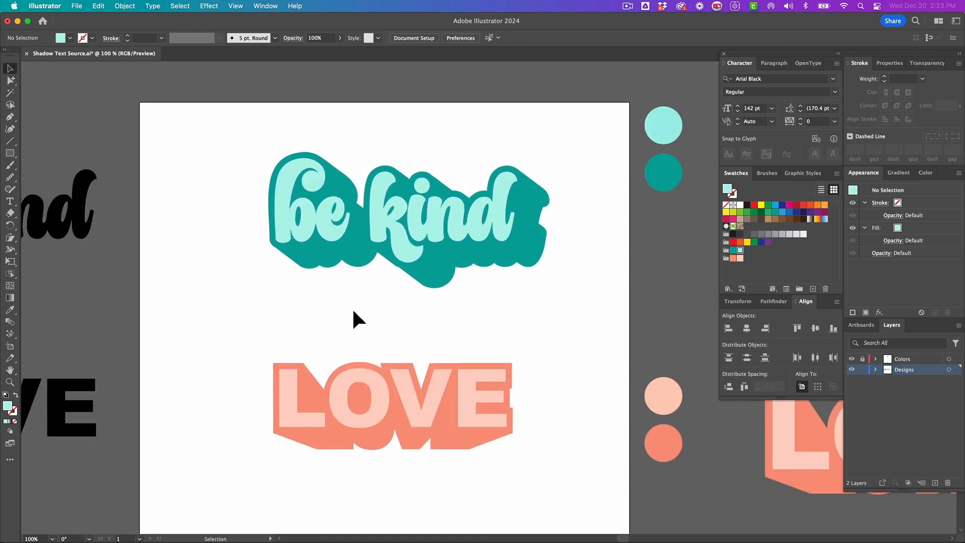
scroll(352, 309, "down", 3)
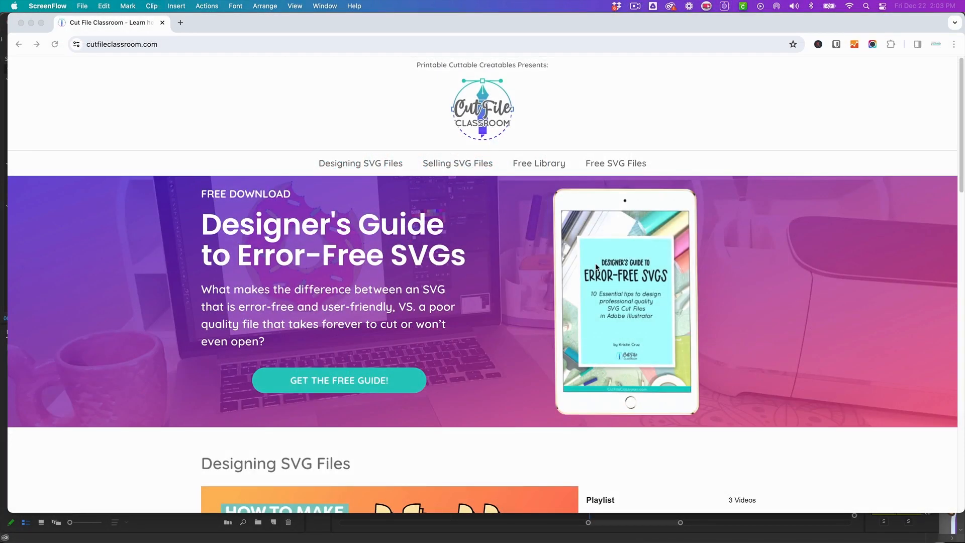
scroll(595, 263, "down", 2)
scroll(595, 263, "down", 5)
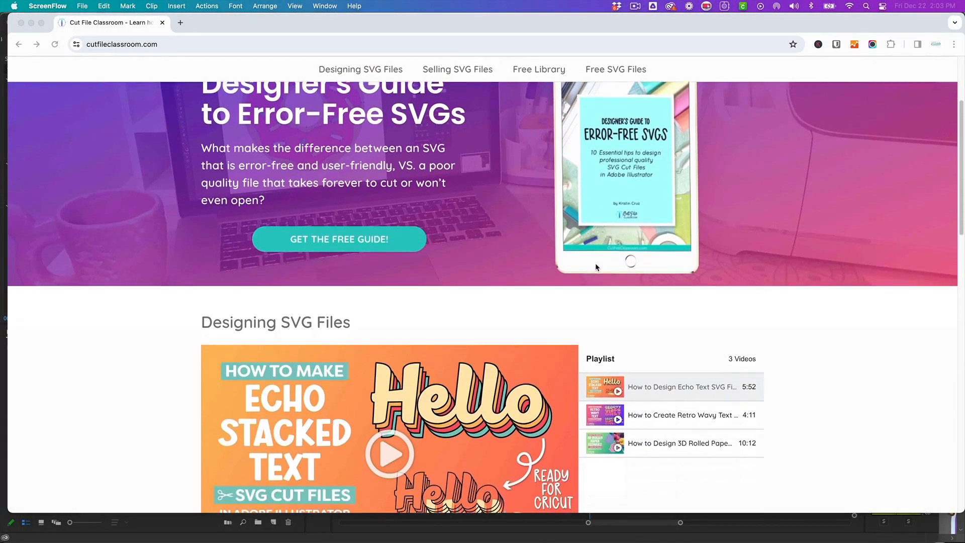
scroll(578, 287, "down", 4)
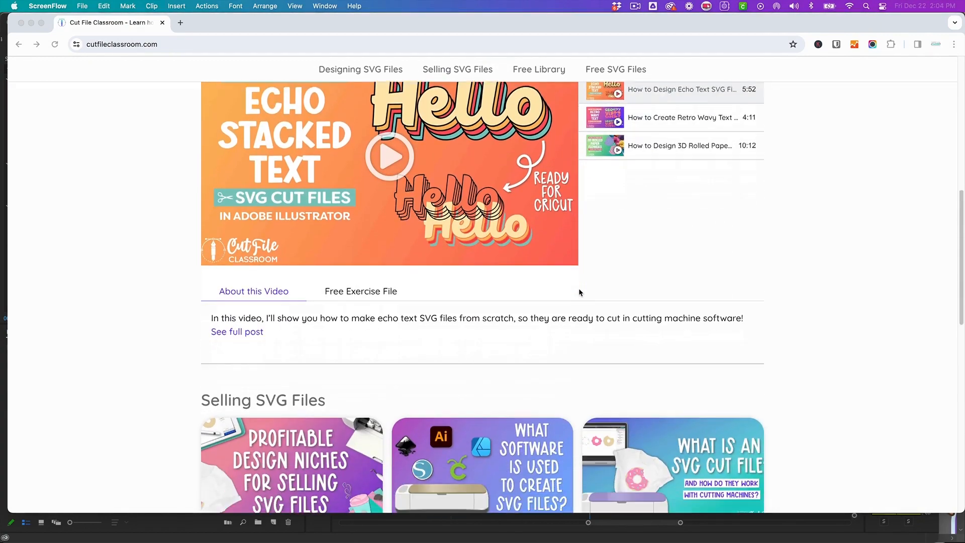